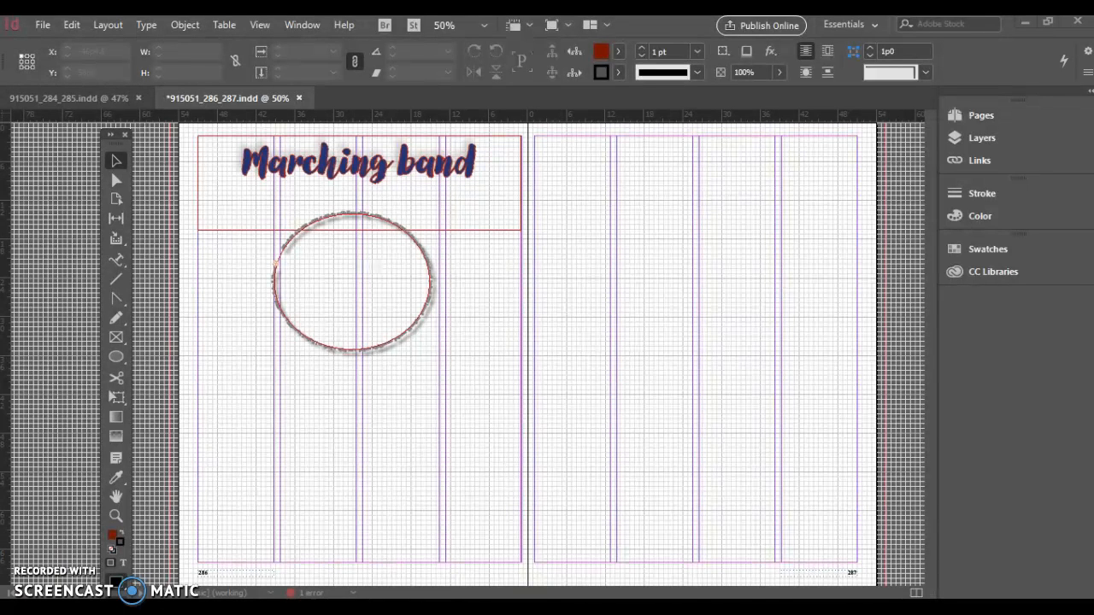
# Draw a rectangle frame with the Rectangle Frame Tool across the top of the right page, about 50p0 wide and 22p6.6 high
pyautogui.click(378, 333)
pyautogui.click(372, 345)
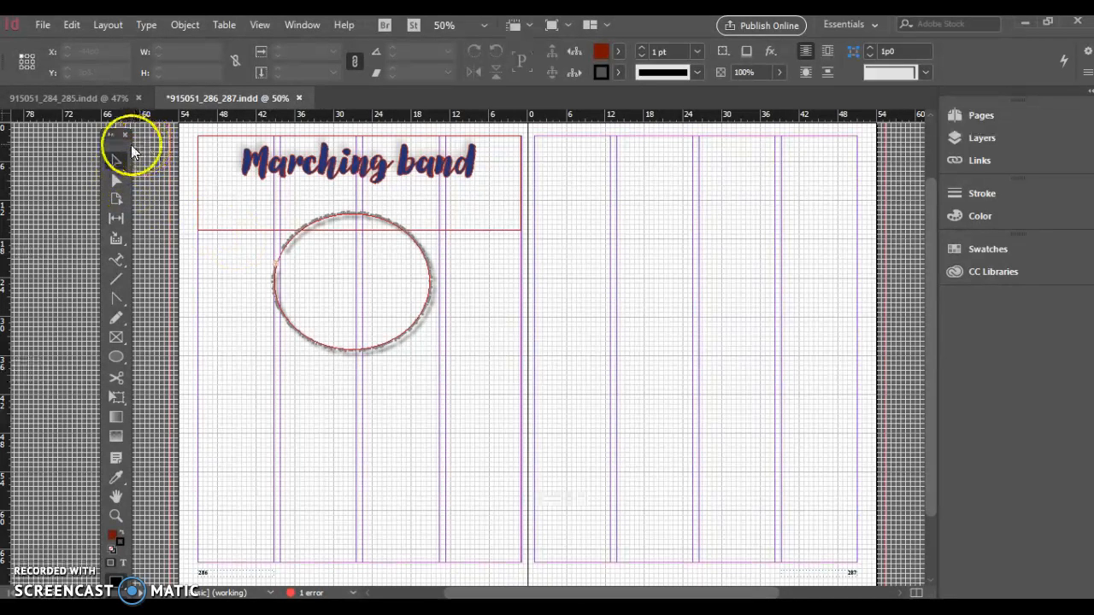
pyautogui.click(116, 336)
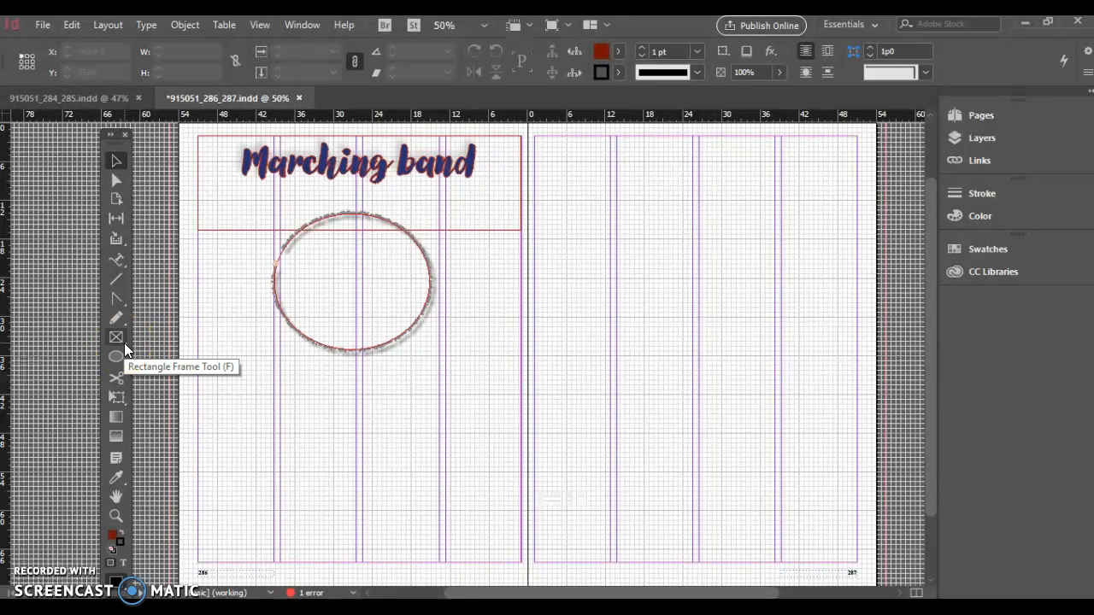
pyautogui.click(124, 342)
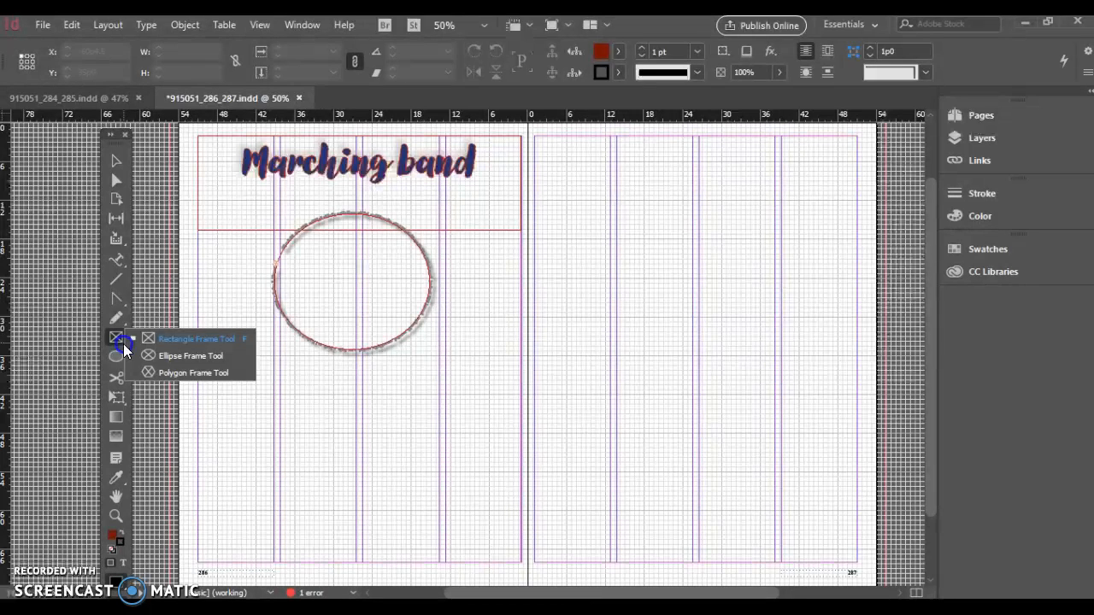
pyautogui.click(148, 338)
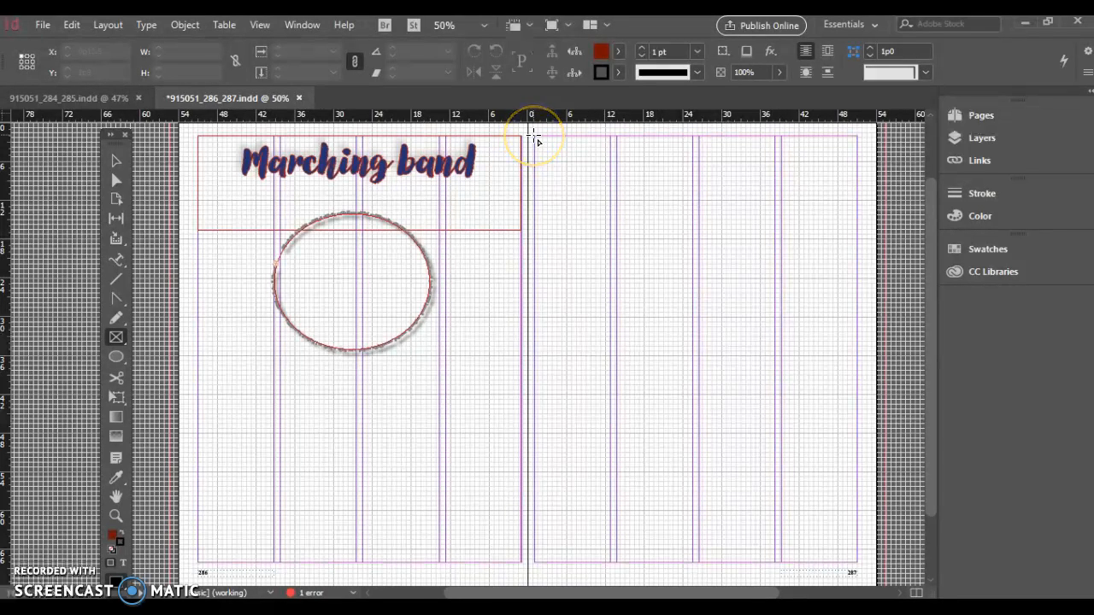
pyautogui.moveTo(533, 135); pyautogui.dragTo(854, 282)
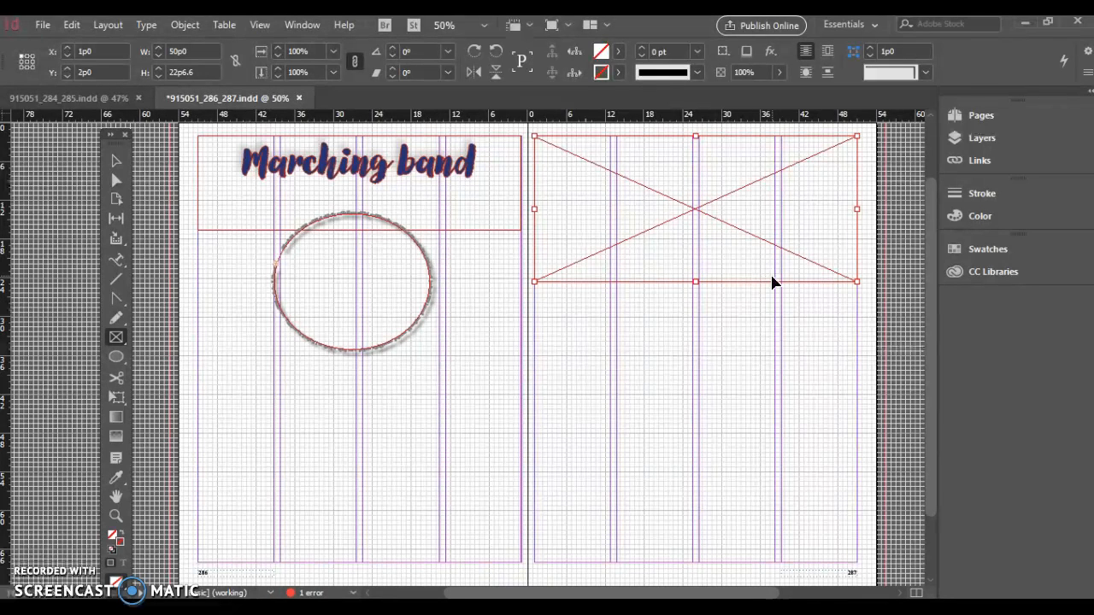
# Place the image 7.26SAndersonBandCamp (103 of 109) from the edited folder into the selected frame
pyautogui.hotkey('ctrl', 'd')
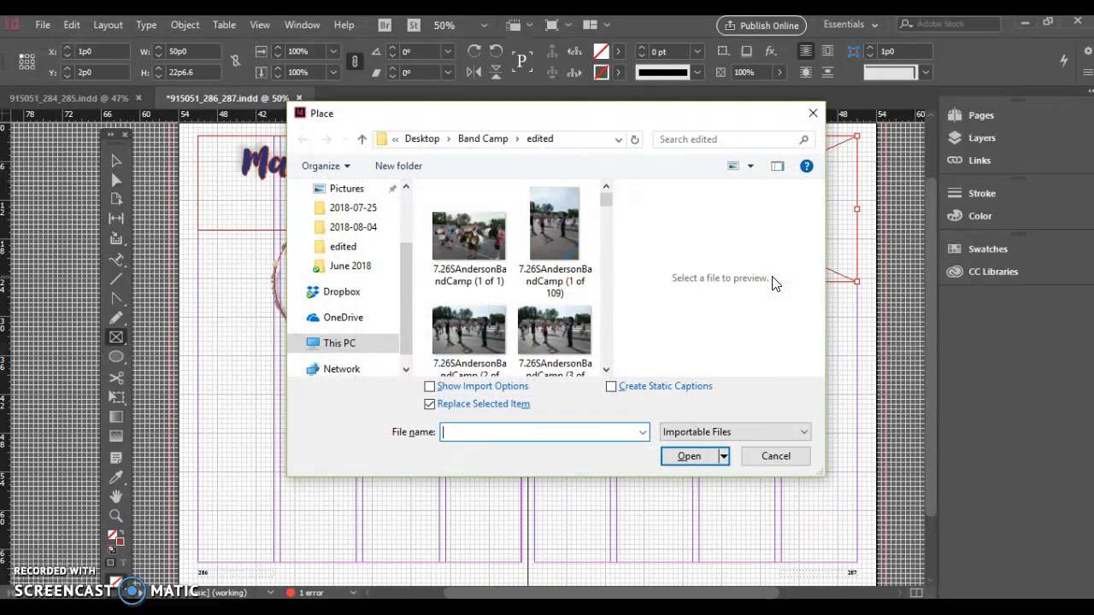
pyautogui.click(758, 454)
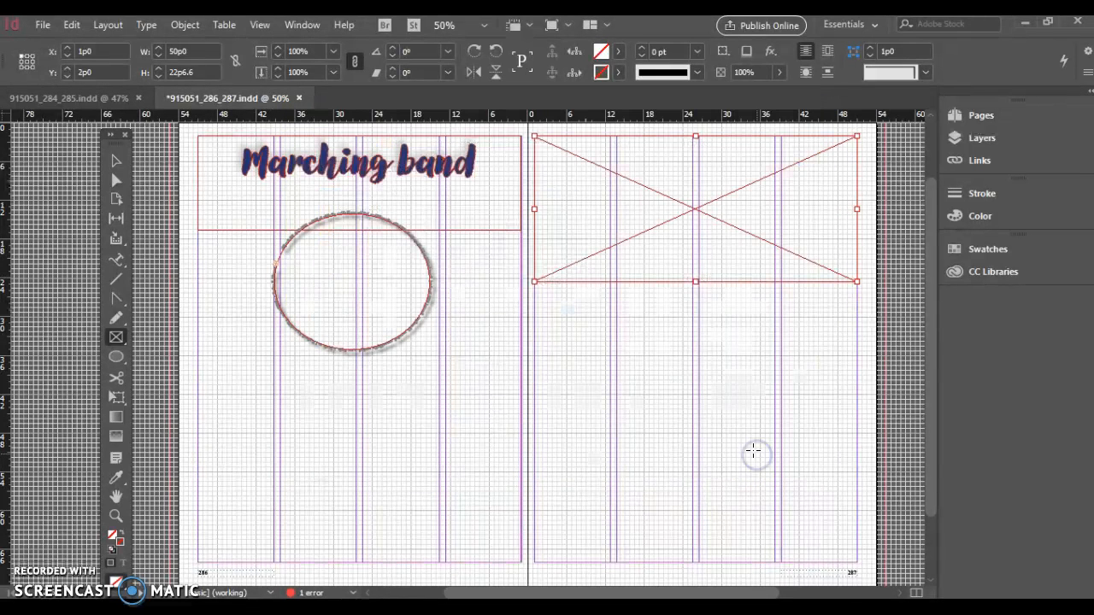
pyautogui.click(41, 25)
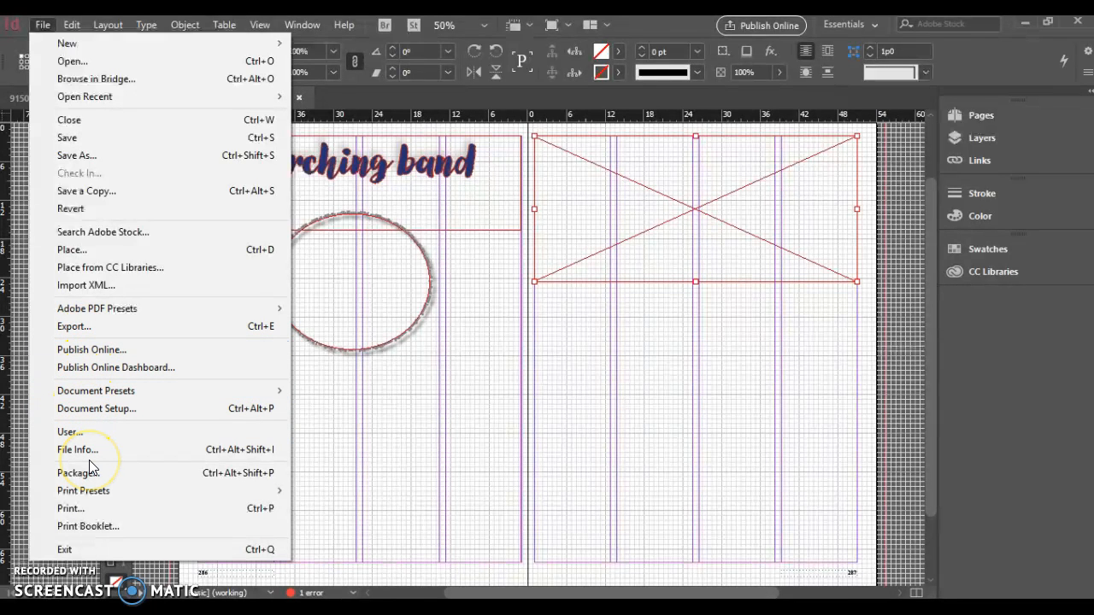
pyautogui.click(105, 255)
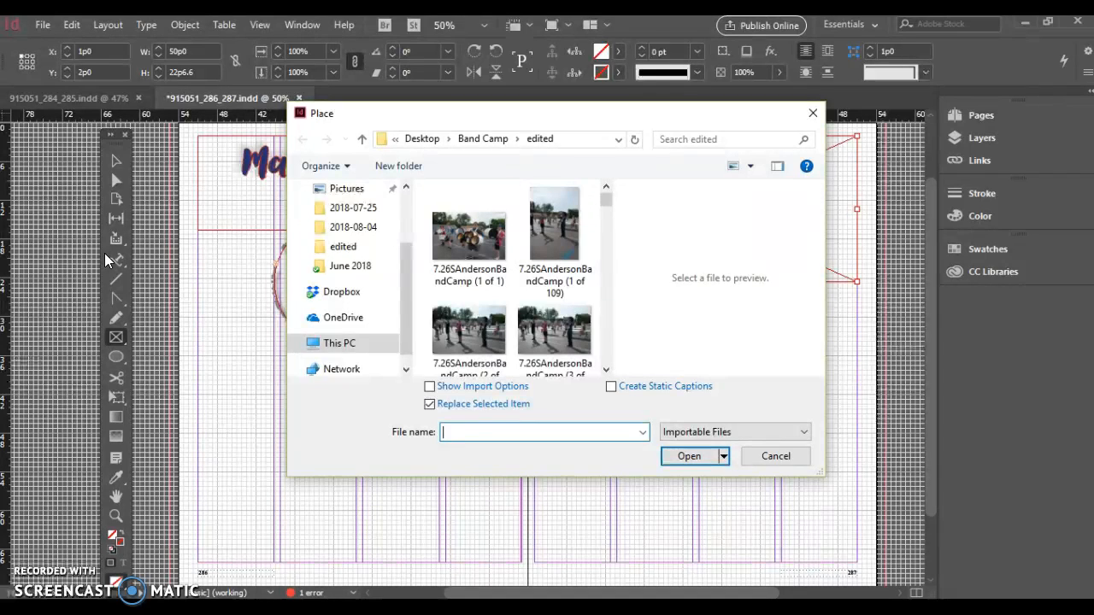
pyautogui.moveTo(607, 198); pyautogui.dragTo(590, 356)
pyautogui.click(542, 289)
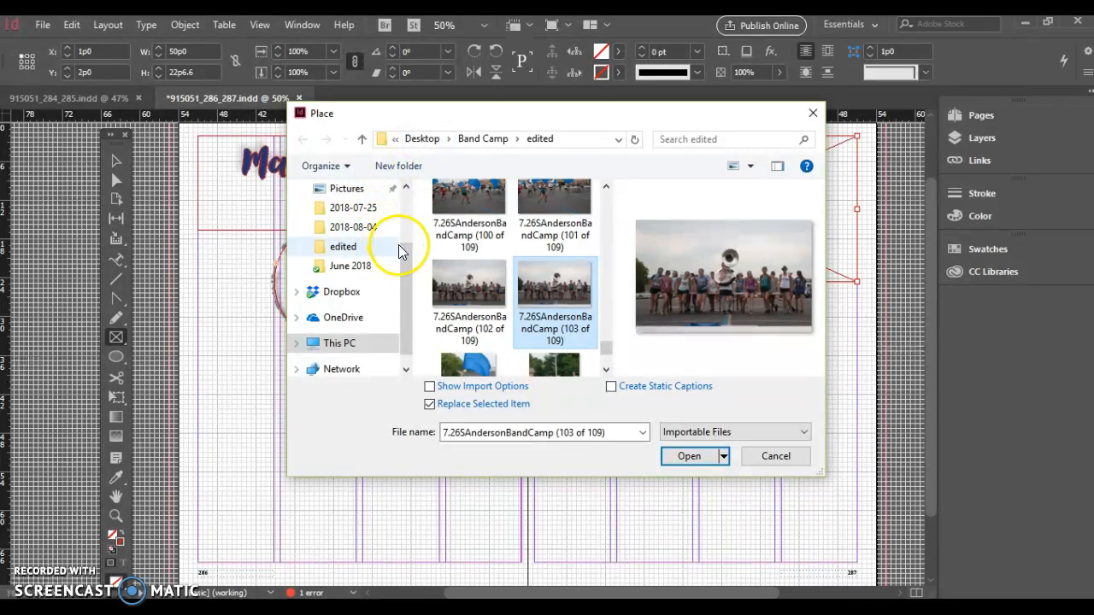
pyautogui.moveTo(408, 251); pyautogui.dragTo(410, 285)
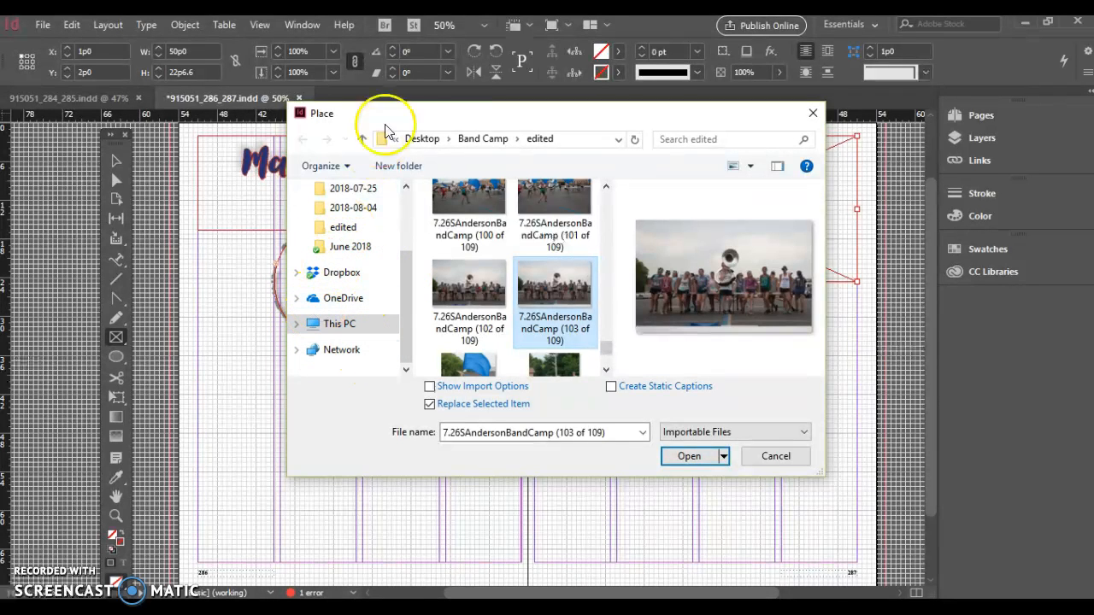
pyautogui.click(411, 141)
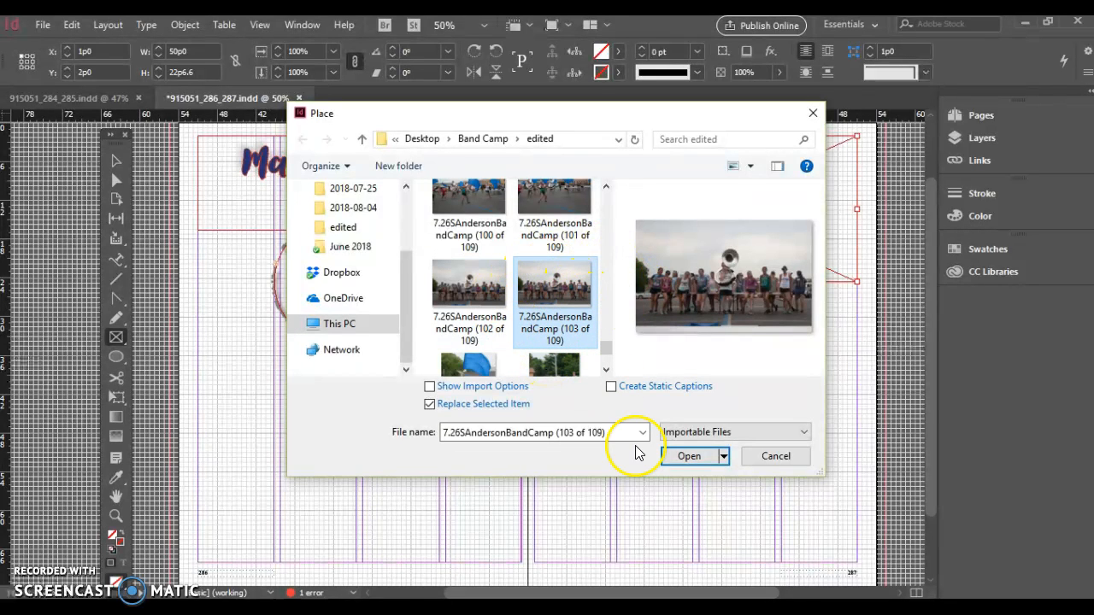
pyautogui.click(680, 465)
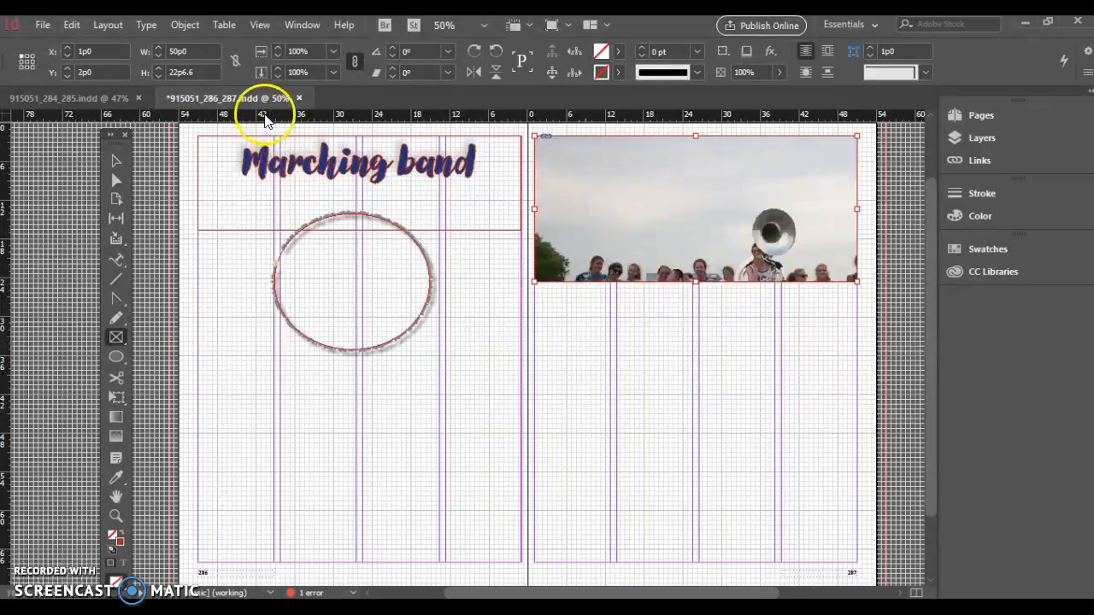
# Reposition the photo inside its frame with the Direct Selection Tool so the band is visible
pyautogui.click(117, 182)
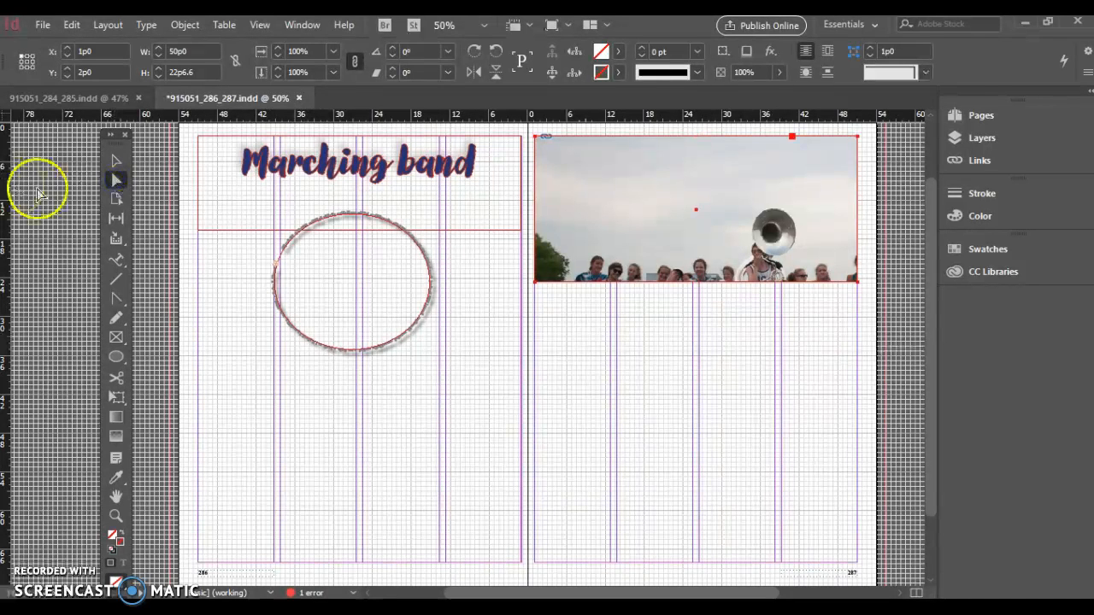
pyautogui.click(315, 182)
pyautogui.click(569, 190)
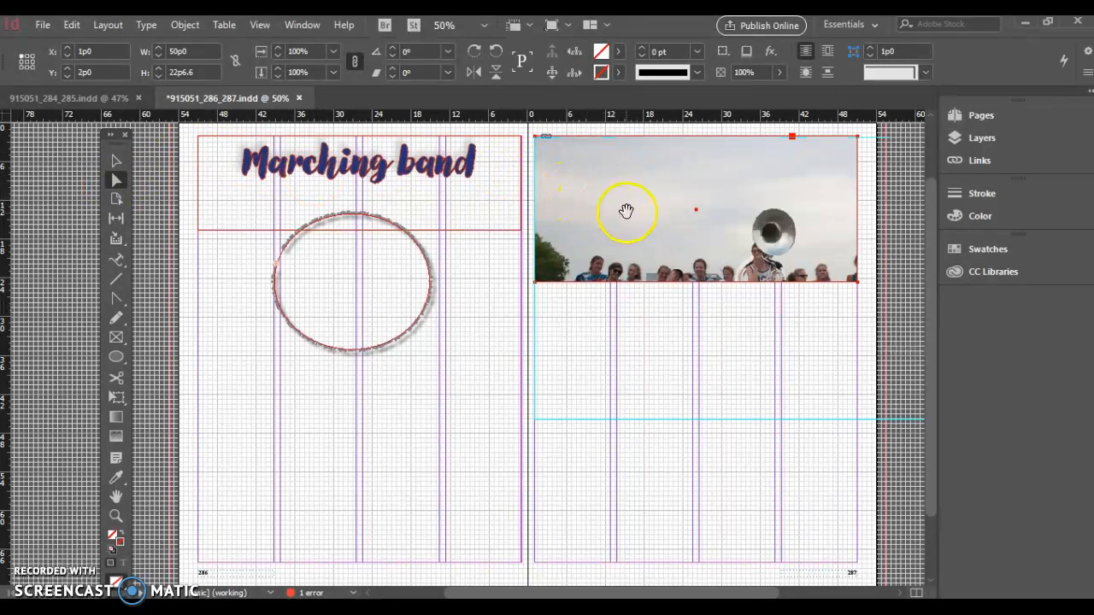
pyautogui.moveTo(640, 214); pyautogui.dragTo(559, 196)
pyautogui.moveTo(624, 229); pyautogui.dragTo(639, 176)
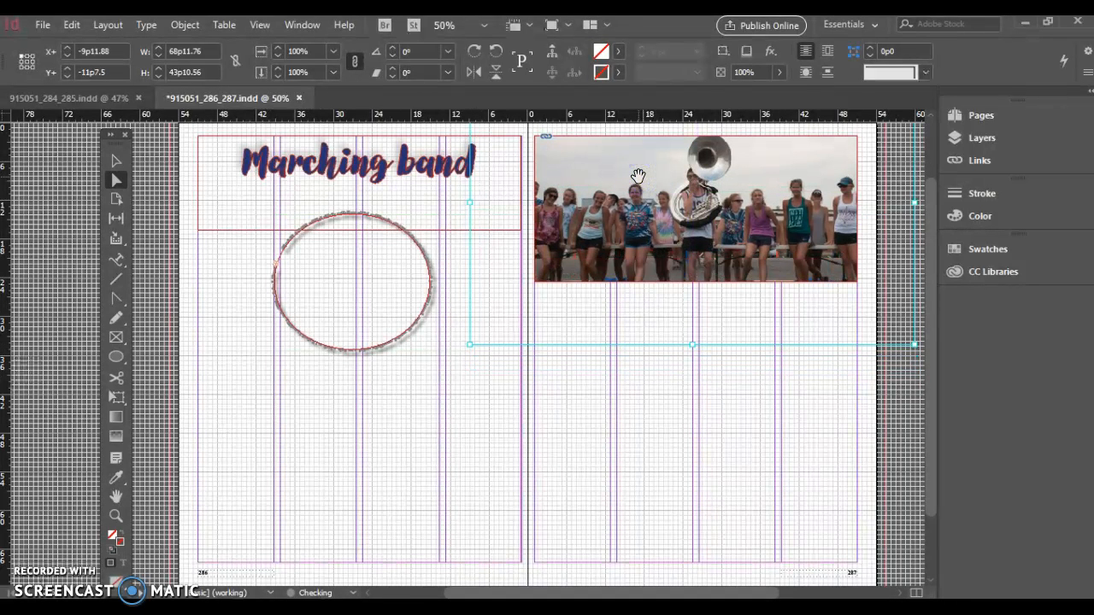
# Try resizing and moving the photo content inside the frame by its handles, then undo those changes
pyautogui.rightClick(619, 235)
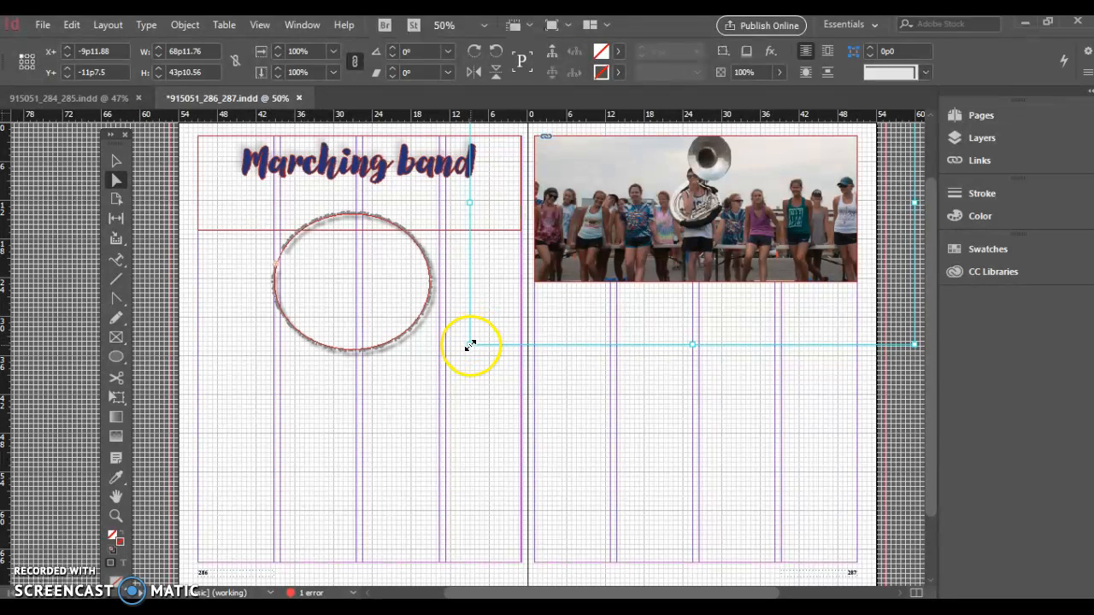
pyautogui.moveTo(469, 345); pyautogui.dragTo(556, 280)
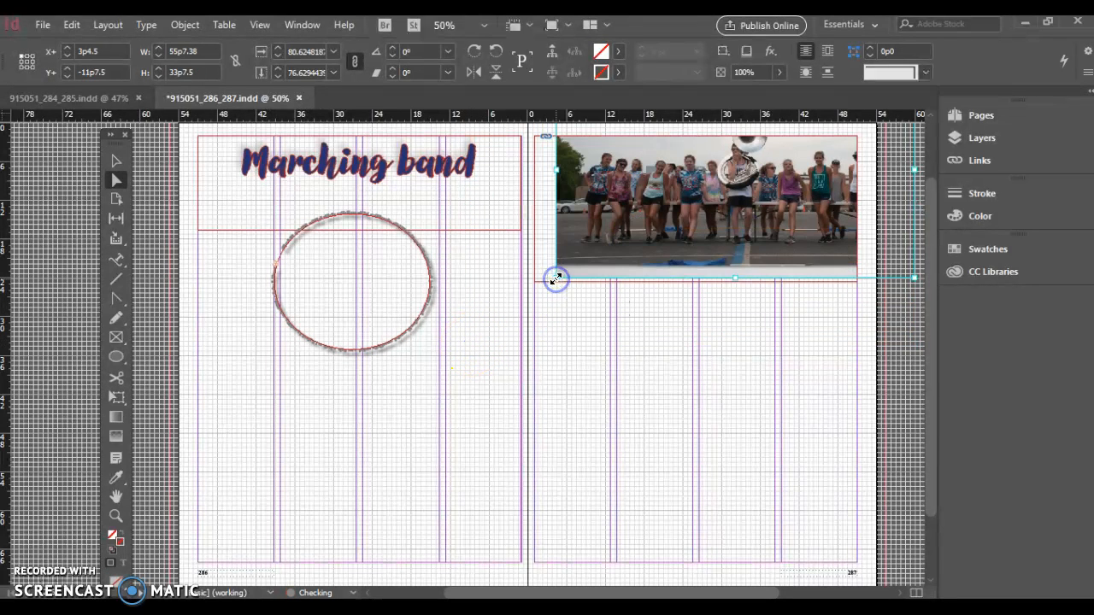
pyautogui.moveTo(606, 237); pyautogui.dragTo(537, 293)
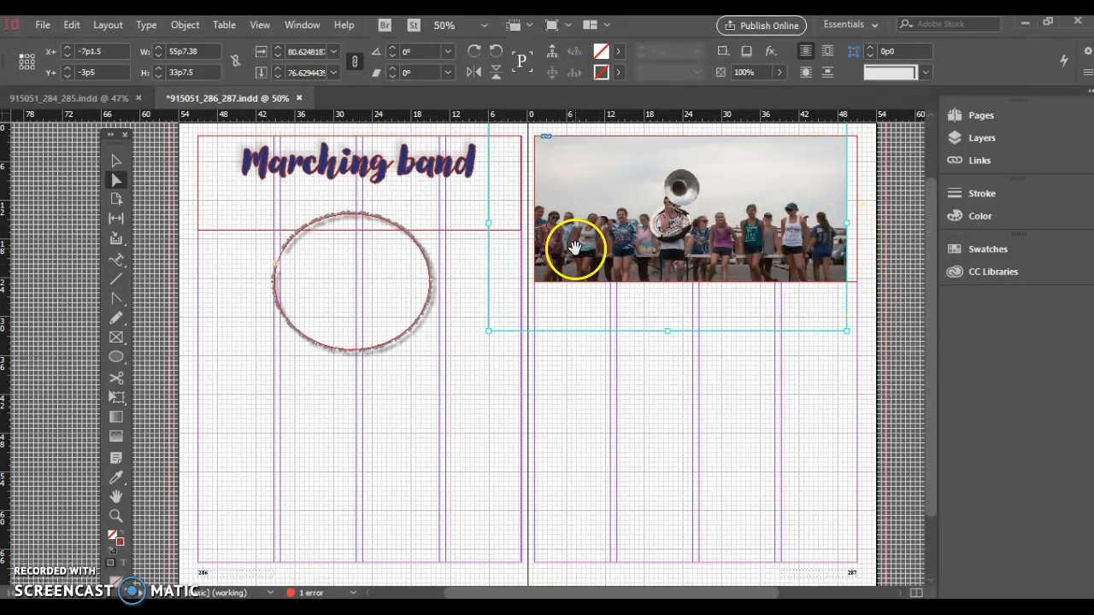
pyautogui.moveTo(488, 223); pyautogui.dragTo(544, 224)
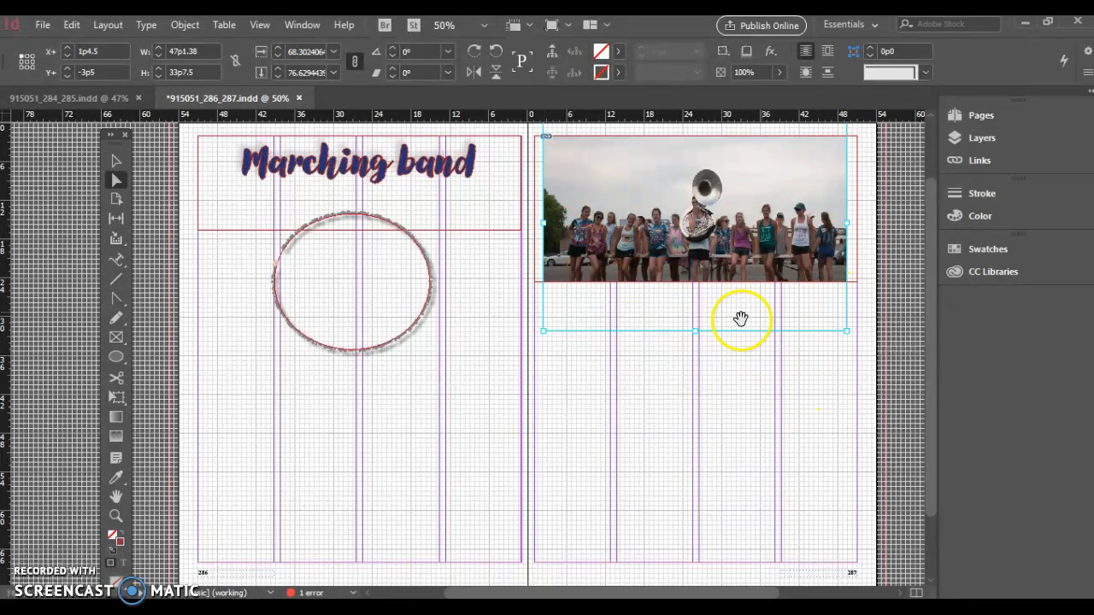
pyautogui.moveTo(695, 330); pyautogui.dragTo(689, 282)
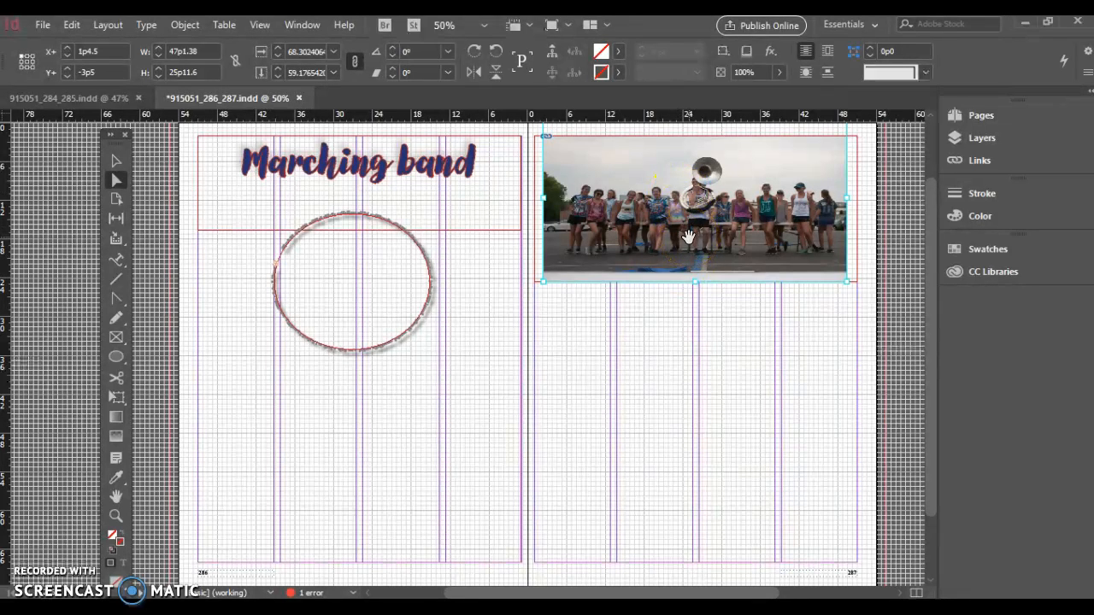
pyautogui.click(929, 338)
pyautogui.moveTo(695, 166); pyautogui.dragTo(696, 174)
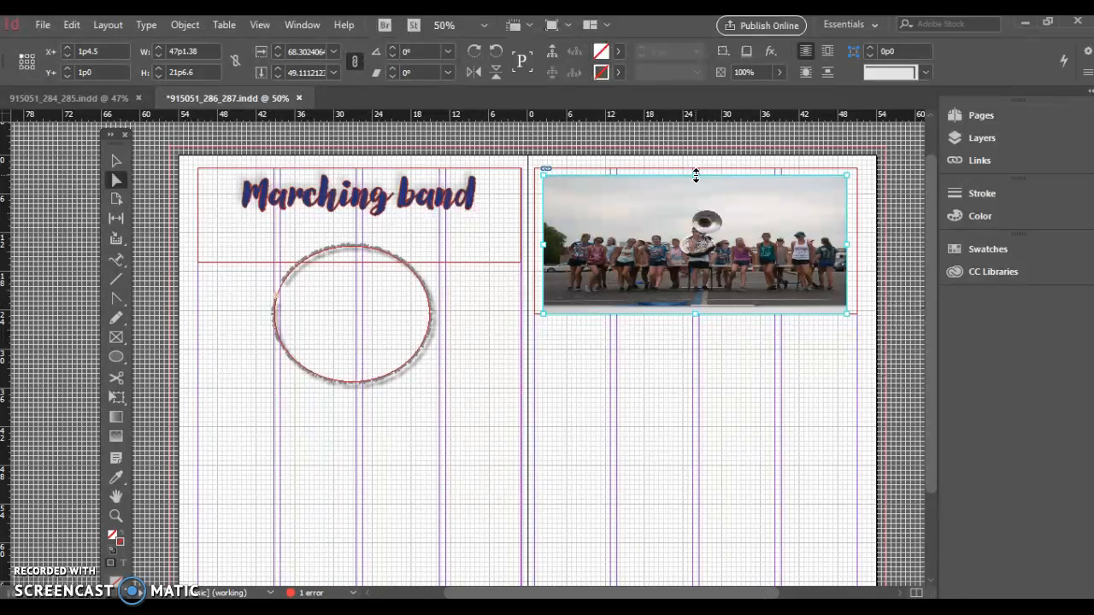
pyautogui.hotkey('ctrl', 'z')
pyautogui.hotkey('ctrl', 'z')
pyautogui.hotkey('ctrl', 'z')
pyautogui.hotkey('ctrl', 'z')
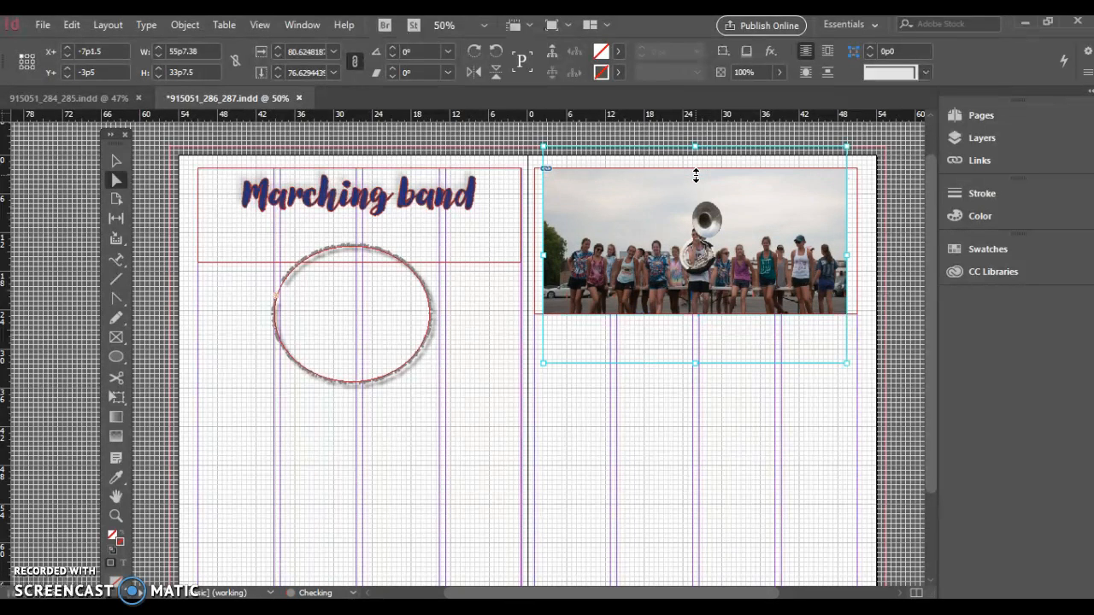
pyautogui.hotkey('ctrl', 'z')
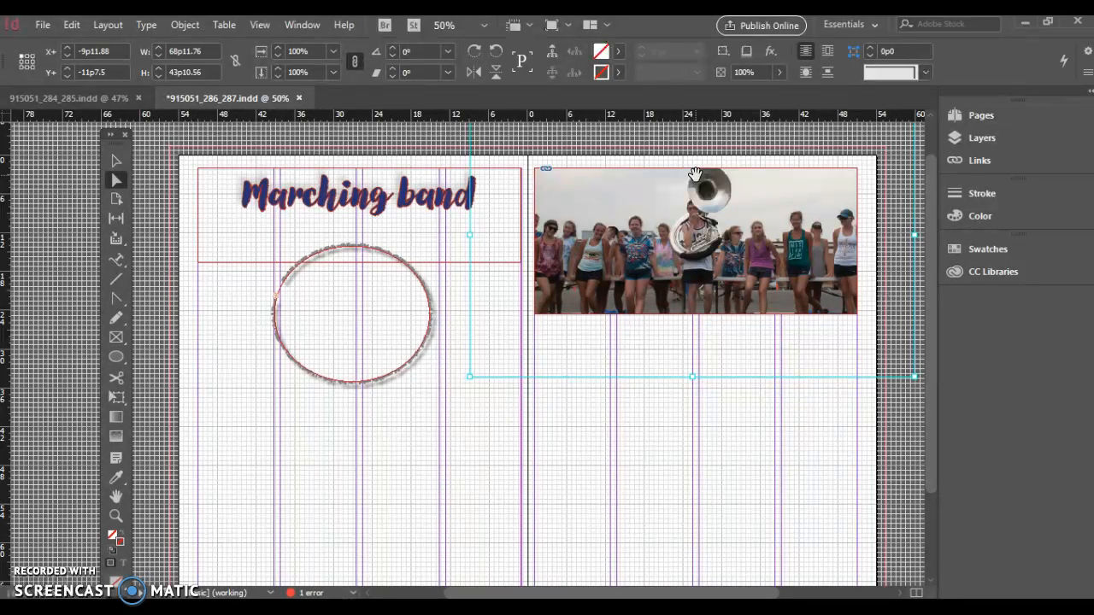
# Scale the photo content proportionally to 75% with the Transform Scale command
pyautogui.click(642, 224)
pyautogui.rightClick(646, 225)
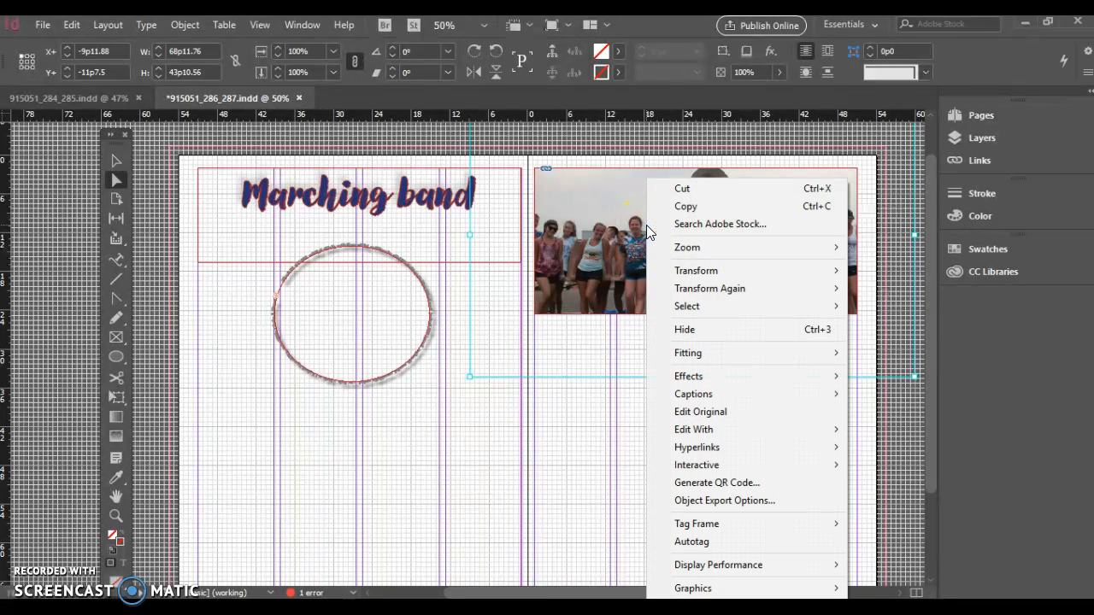
pyautogui.click(690, 270)
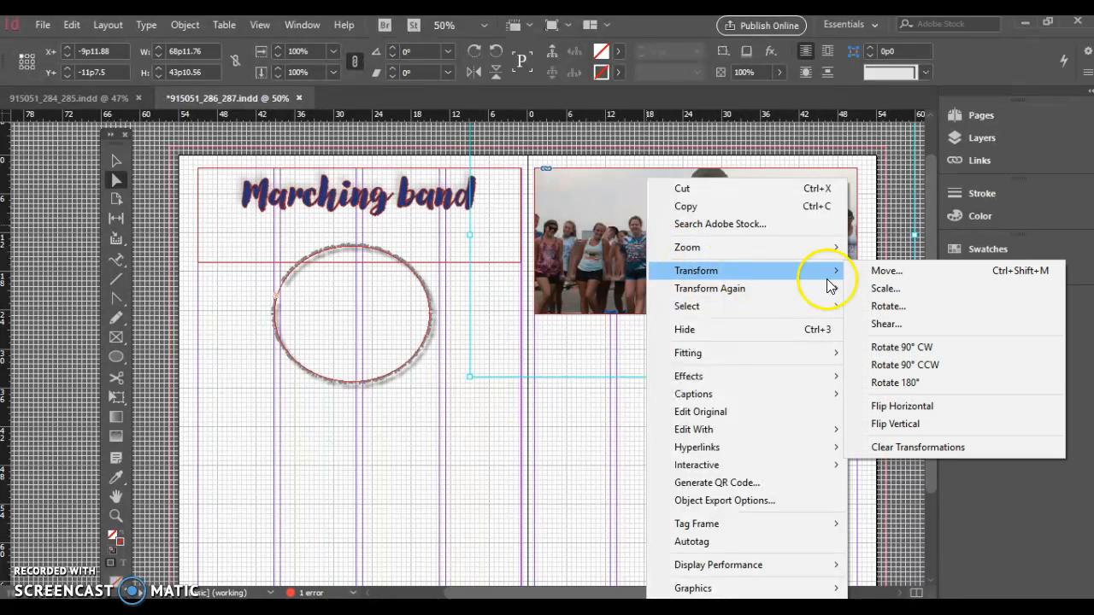
pyautogui.click(893, 290)
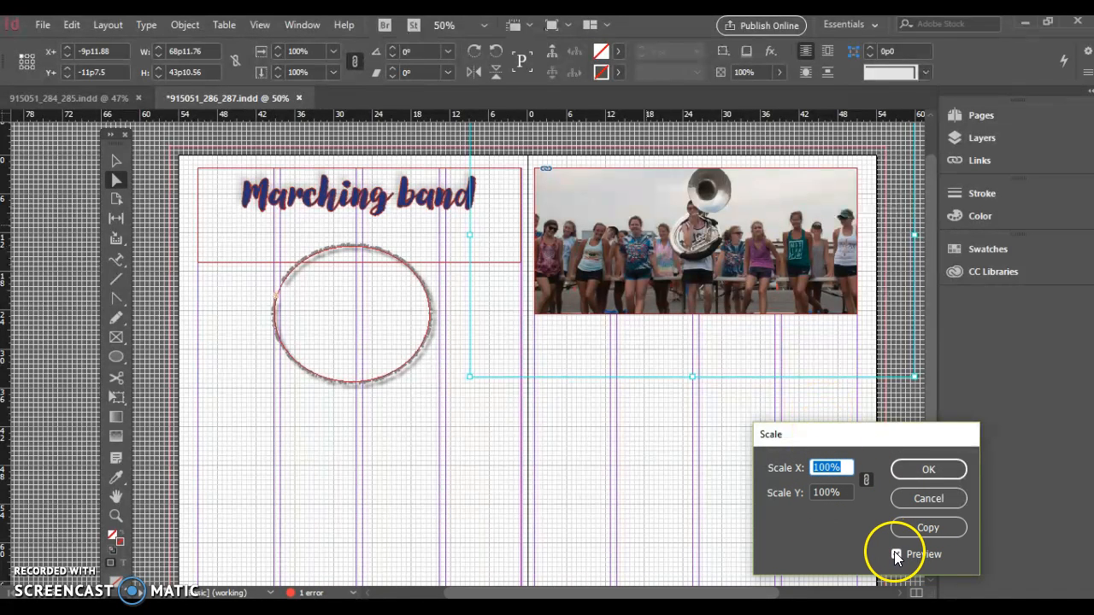
pyautogui.click(844, 466)
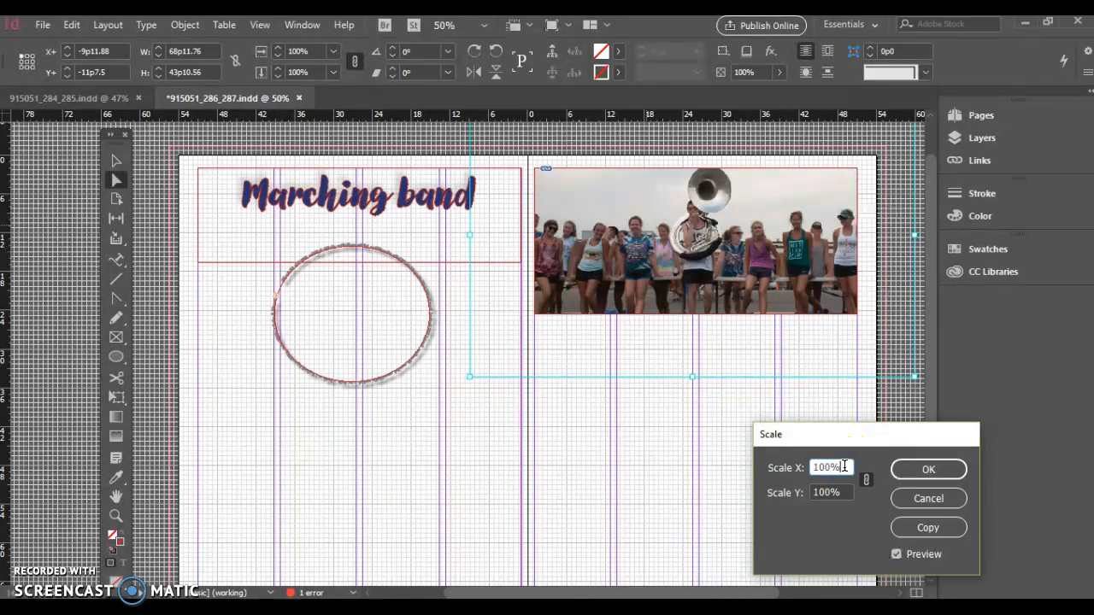
pyautogui.press('Down')
pyautogui.press('Down')
pyautogui.press('Down')
pyautogui.press('Down')
pyautogui.press('Down')
pyautogui.press('Down')
pyautogui.press('Down')
pyautogui.press('Down')
pyautogui.press('Down')
pyautogui.press('Down')
pyautogui.press('Down')
pyautogui.press('Down')
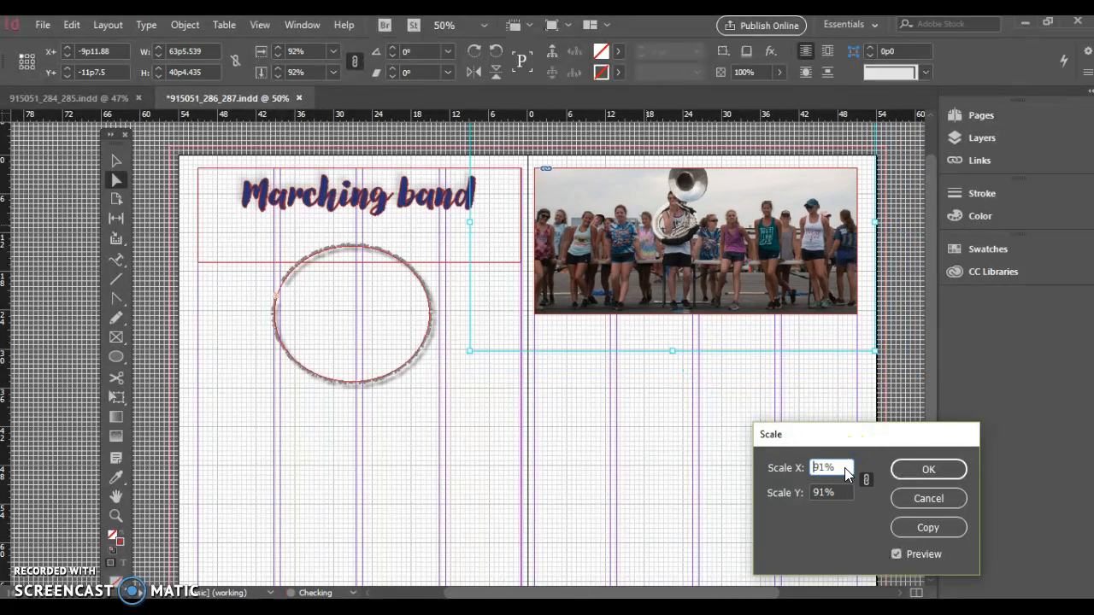
pyautogui.press('Down')
pyautogui.press('Down')
pyautogui.press('Down')
pyautogui.press('Down')
pyautogui.press('Down')
pyautogui.press('Down')
pyautogui.press('Down')
pyautogui.press('Down')
pyautogui.press('Down')
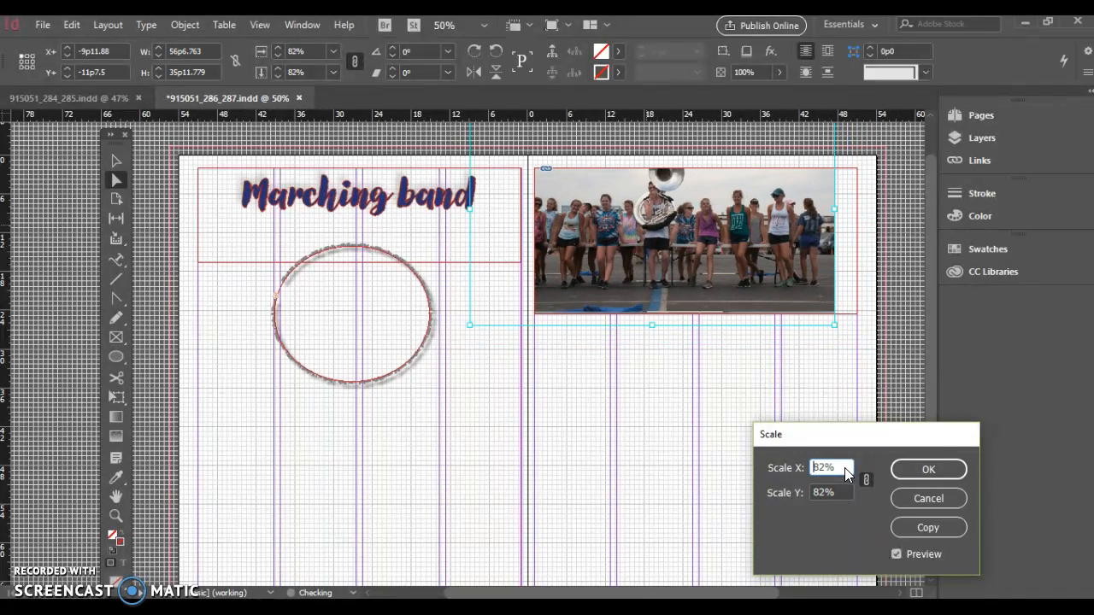
pyautogui.press('Down')
pyautogui.press('Down')
pyautogui.press('Down')
pyautogui.press('Down')
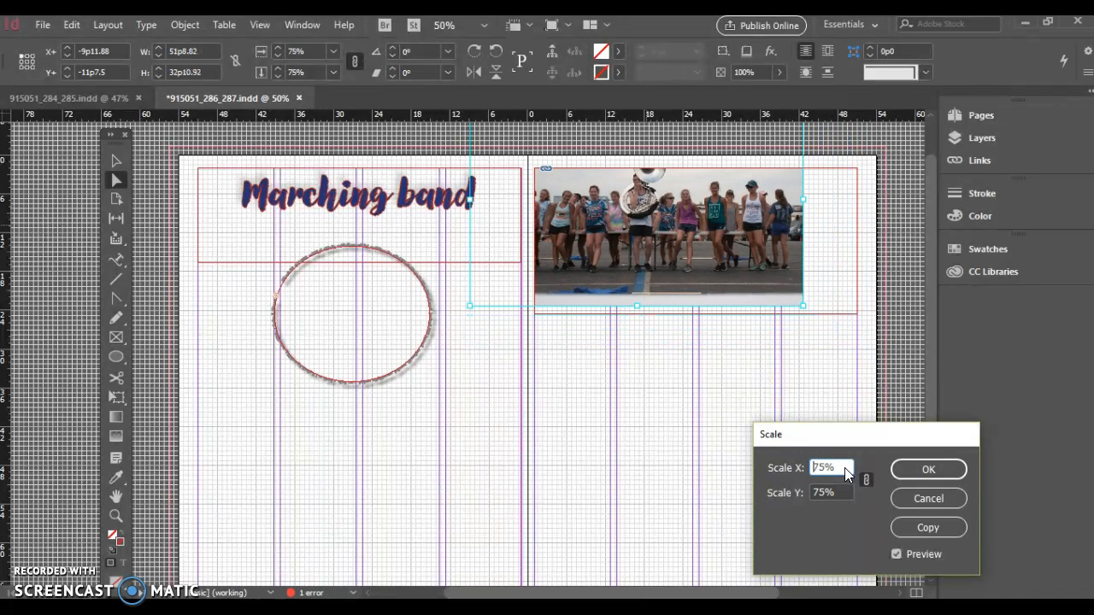
pyautogui.click(906, 469)
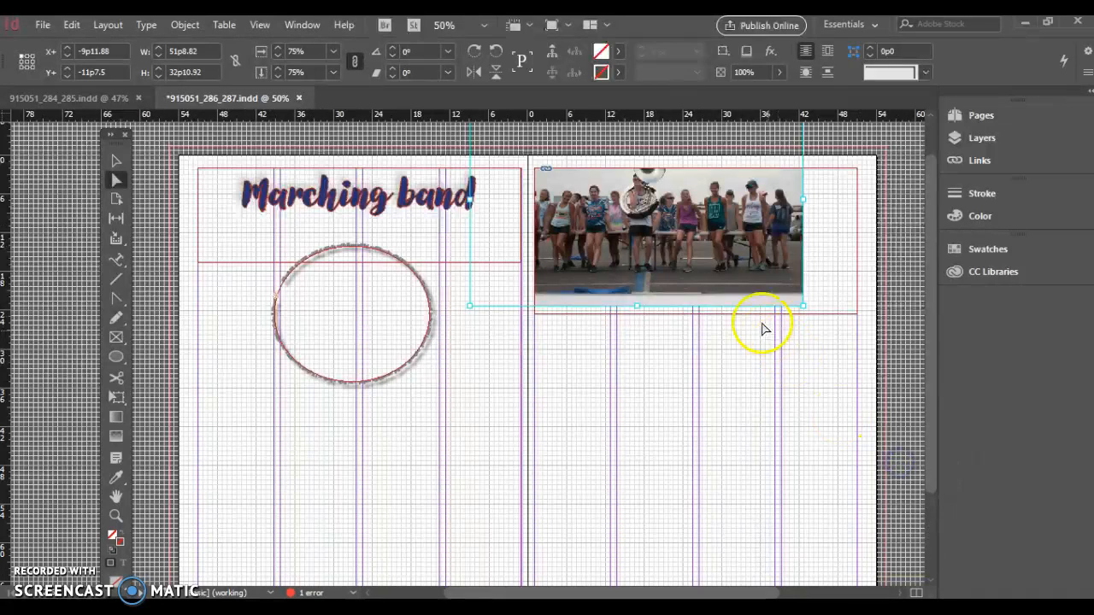
# Move the scaled photo within the frame to recentre the band
pyautogui.moveTo(717, 247); pyautogui.dragTo(768, 273)
pyautogui.click(806, 450)
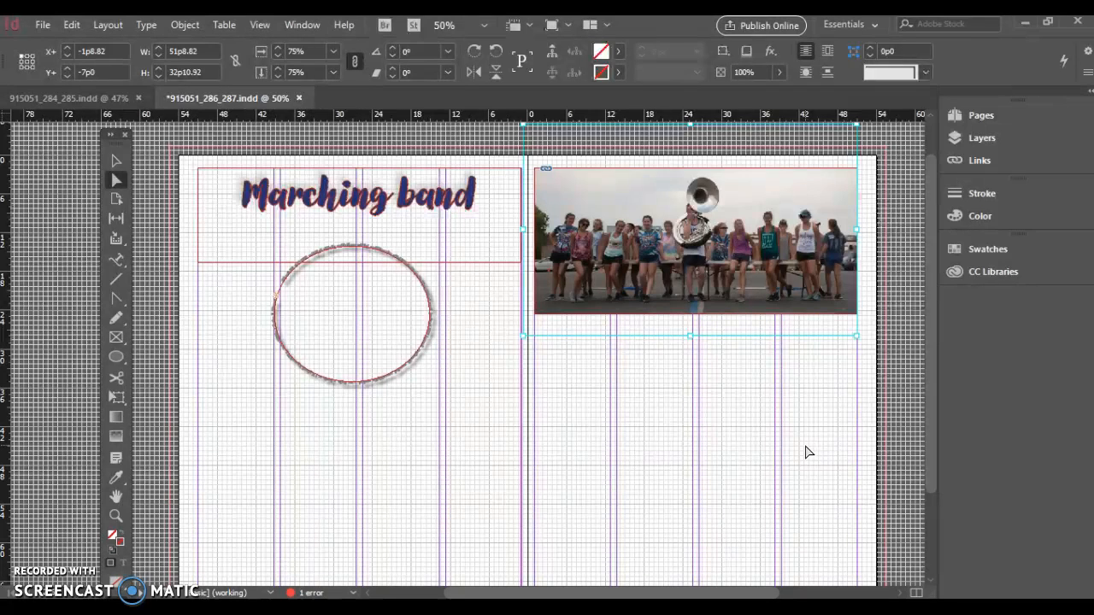
pyautogui.click(745, 317)
pyautogui.rightClick(737, 271)
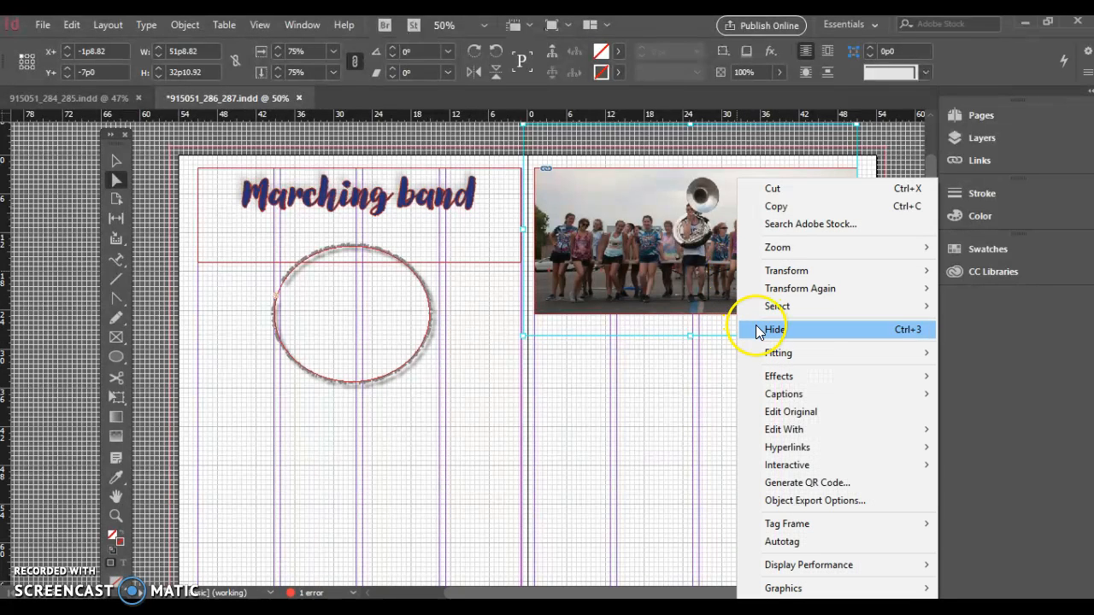
pyautogui.click(763, 353)
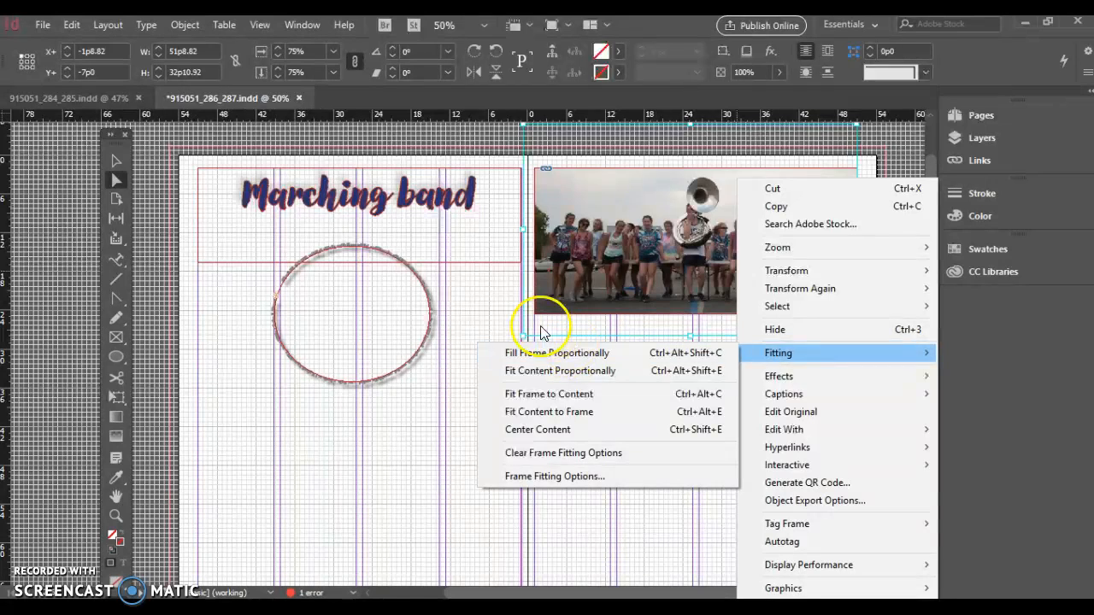
pyautogui.click(495, 314)
pyautogui.click(1059, 444)
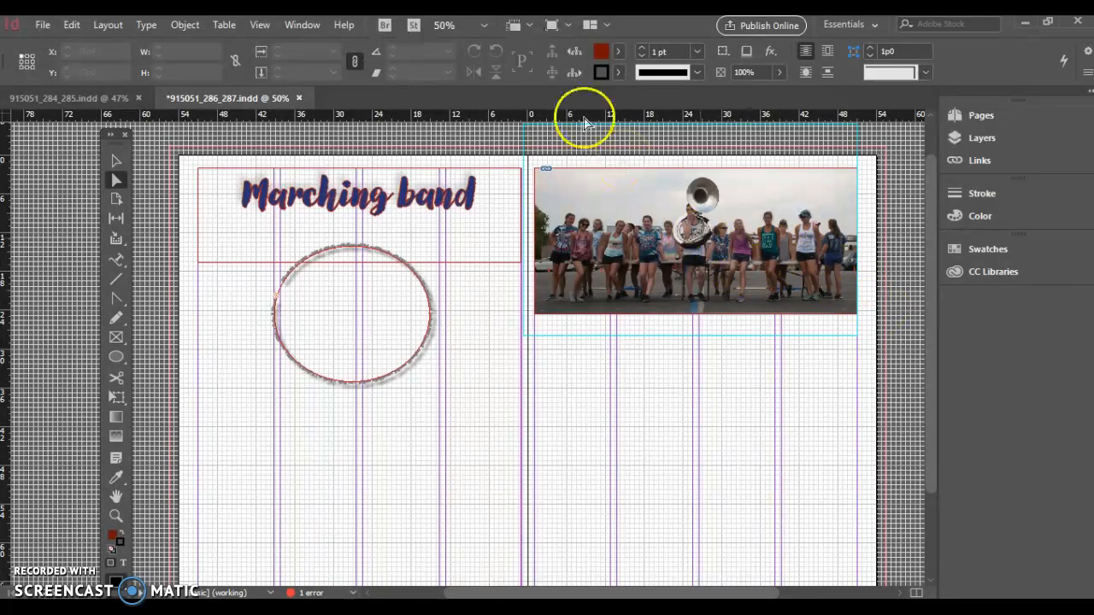
# Zoom in closely on the band photo to inspect its image quality
pyautogui.click(482, 27)
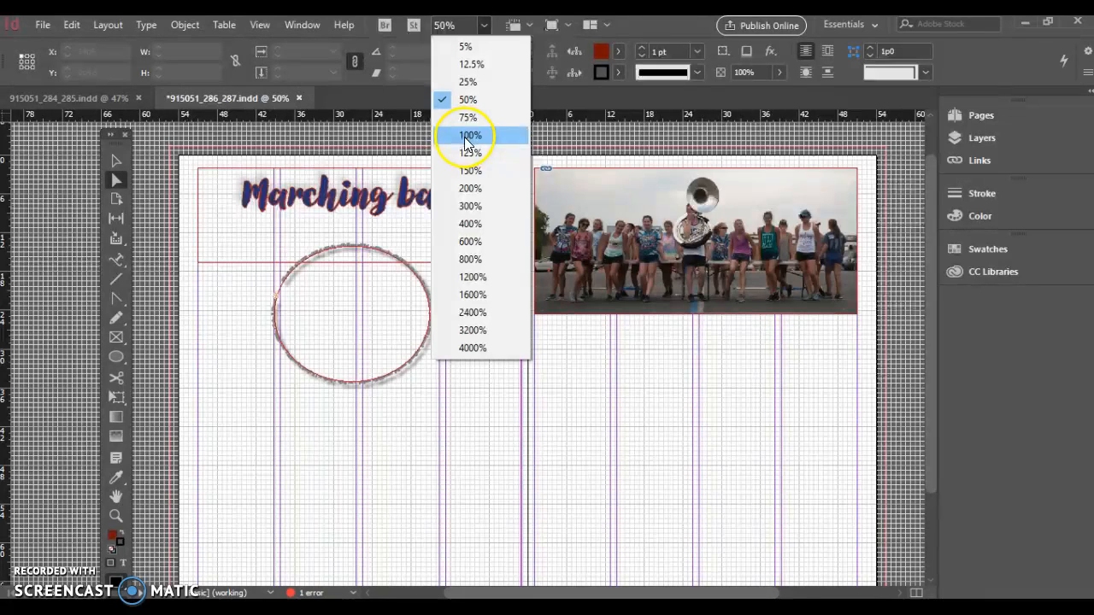
pyautogui.click(467, 137)
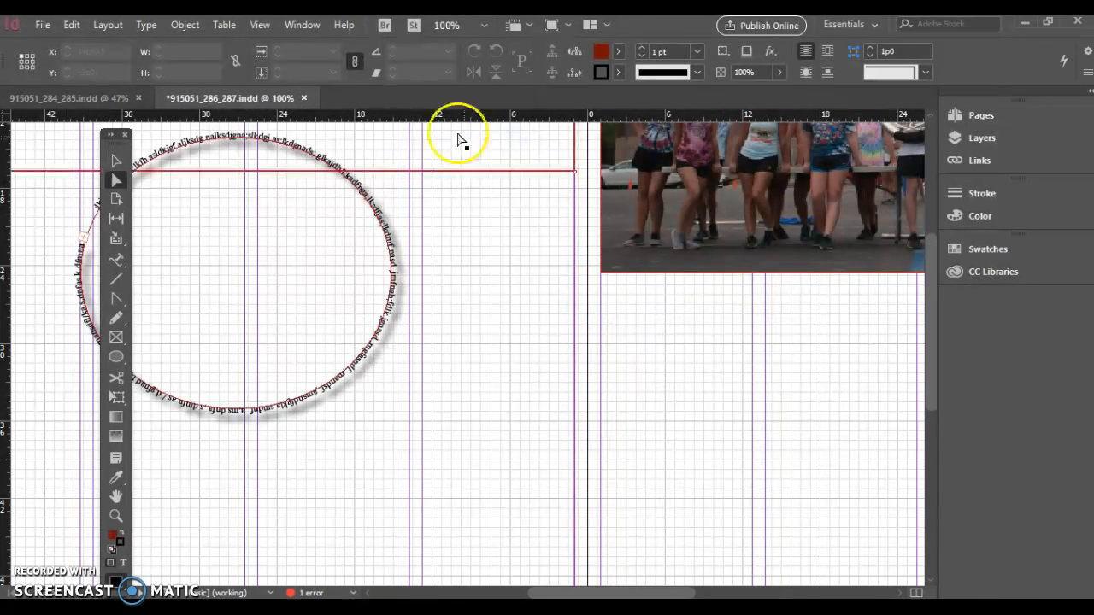
pyautogui.click(484, 26)
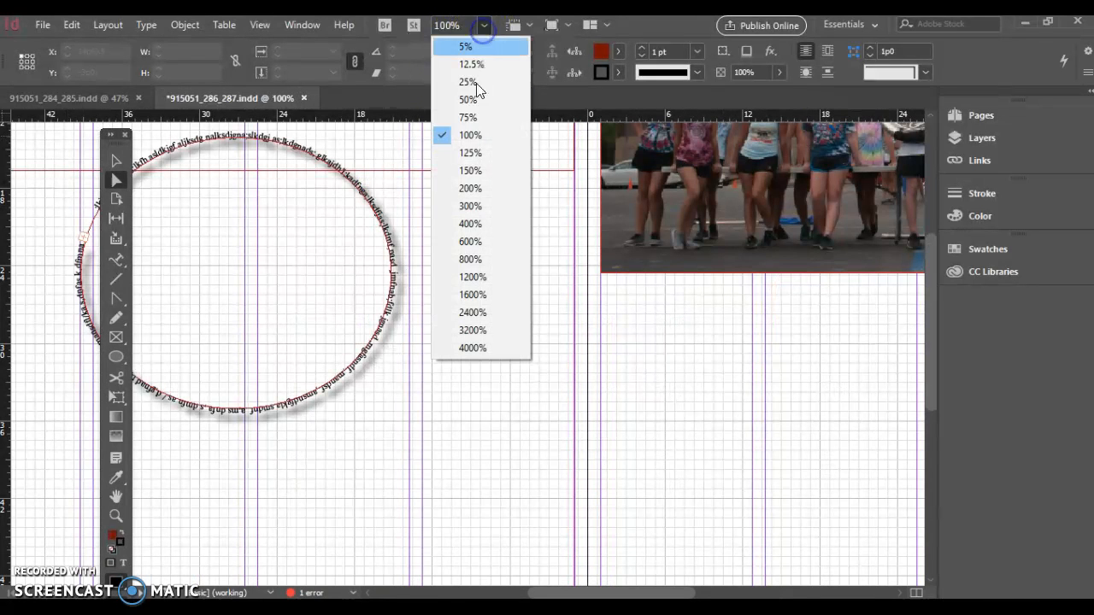
pyautogui.click(472, 170)
pyautogui.moveTo(616, 592); pyautogui.dragTo(693, 590)
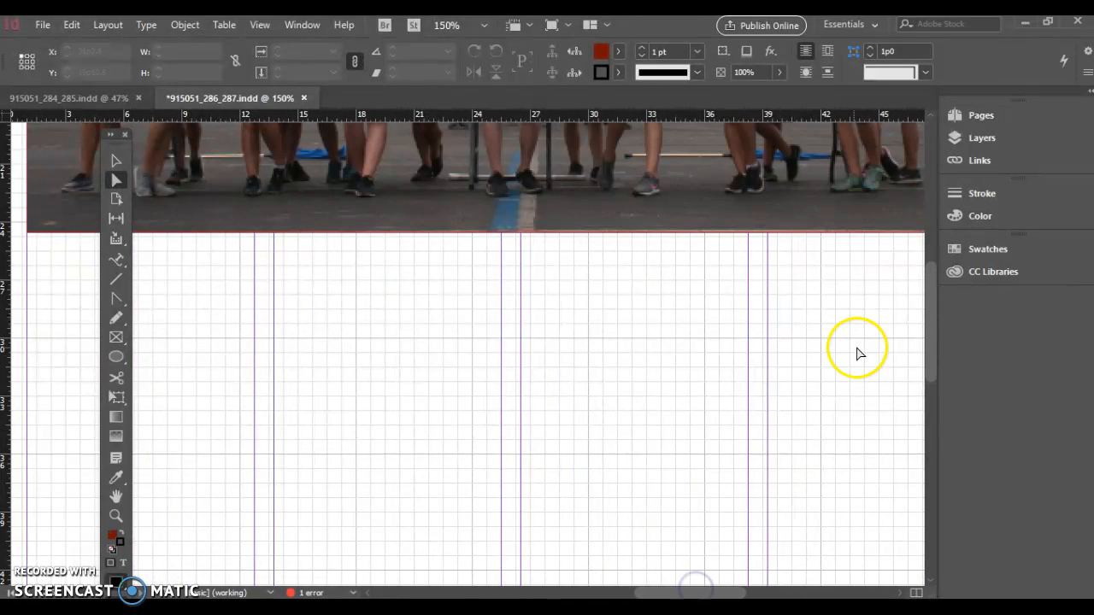
pyautogui.moveTo(929, 320); pyautogui.dragTo(916, 231)
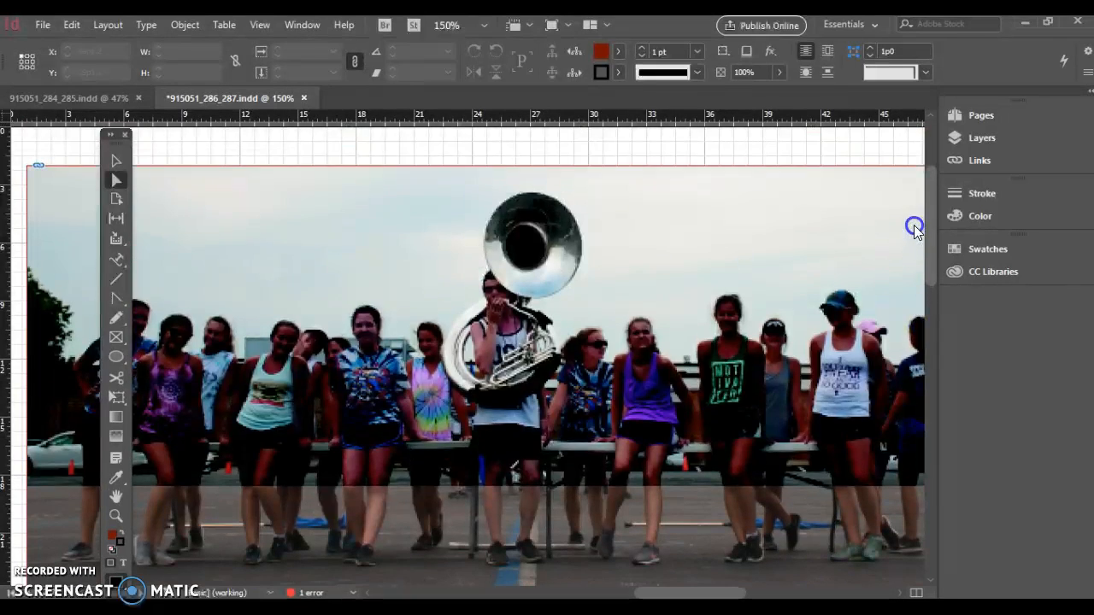
pyautogui.click(696, 419)
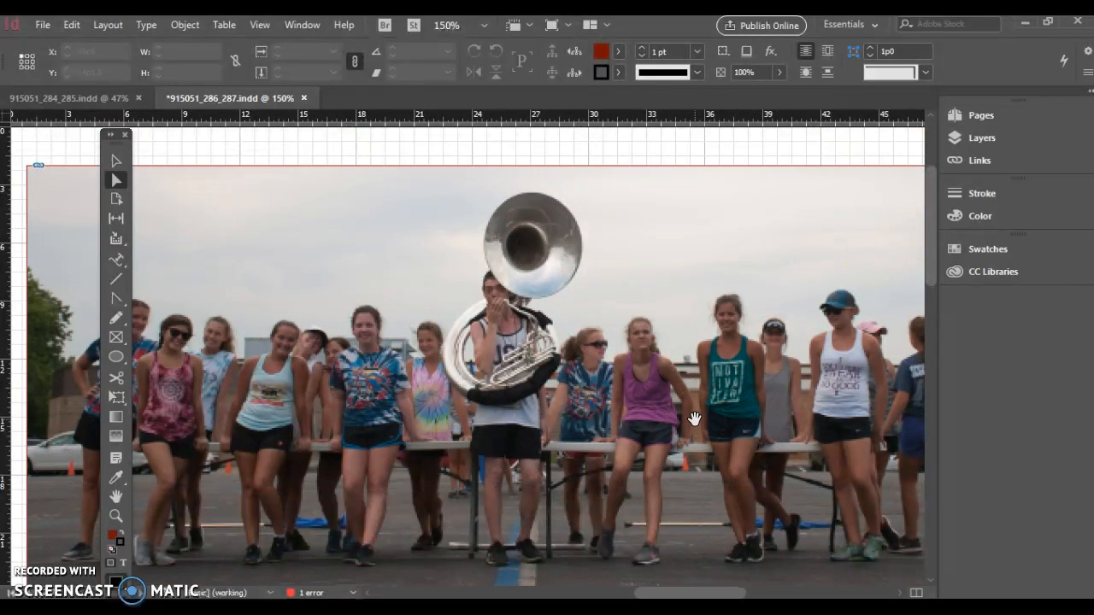
pyautogui.hotkey('ctrl', '=')
pyautogui.hotkey('ctrl', '=')
pyautogui.hotkey('ctrl', '=')
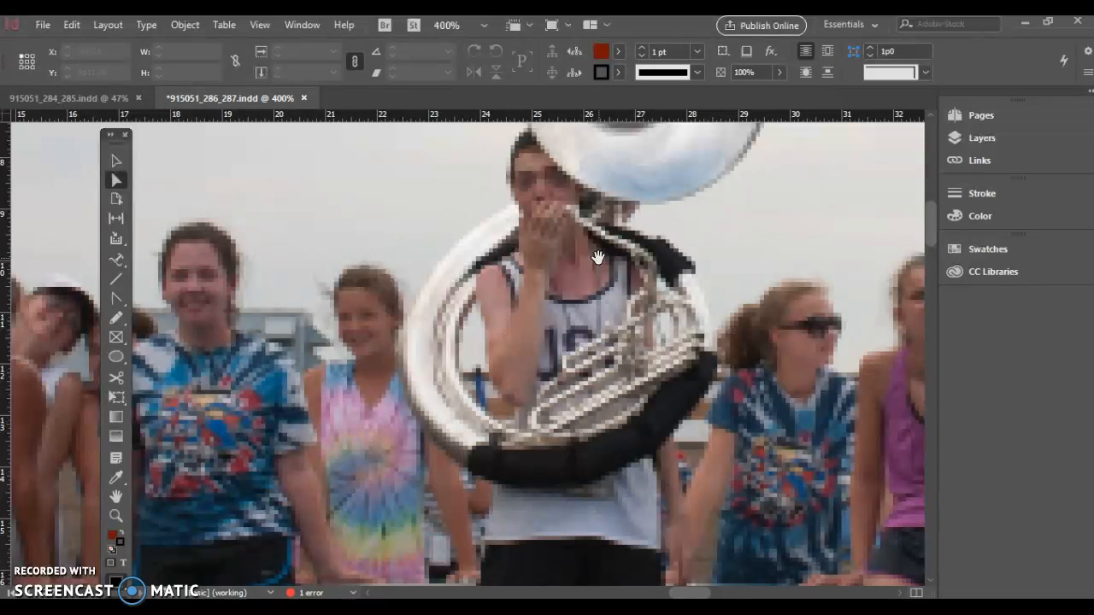
# Set the photo's display performance to High Quality Display
pyautogui.click(537, 229)
pyautogui.click(180, 26)
pyautogui.moveTo(273, 592)
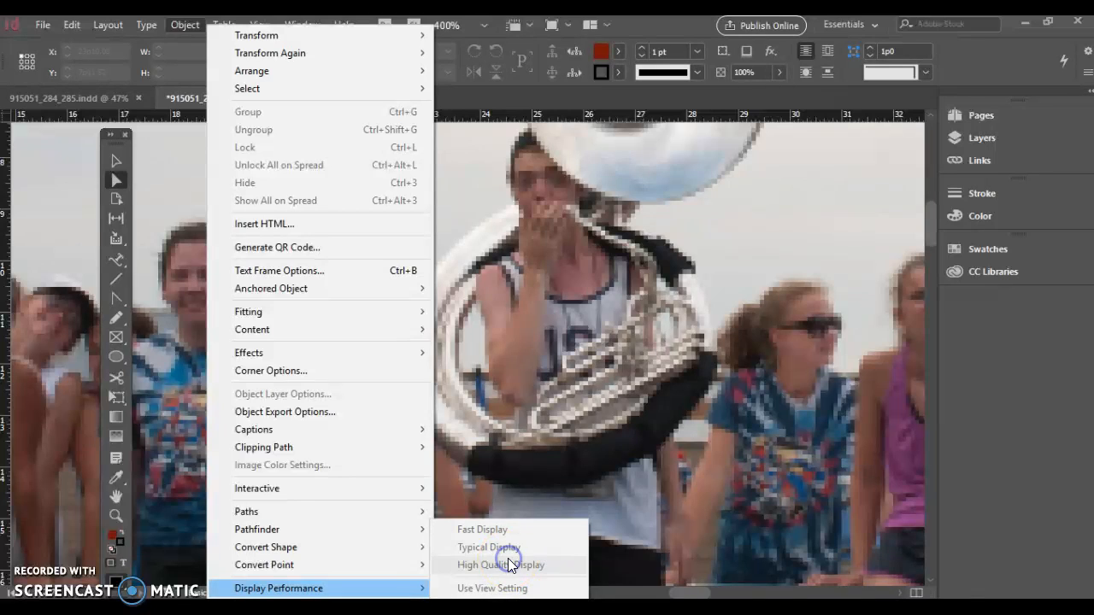
pyautogui.click(586, 453)
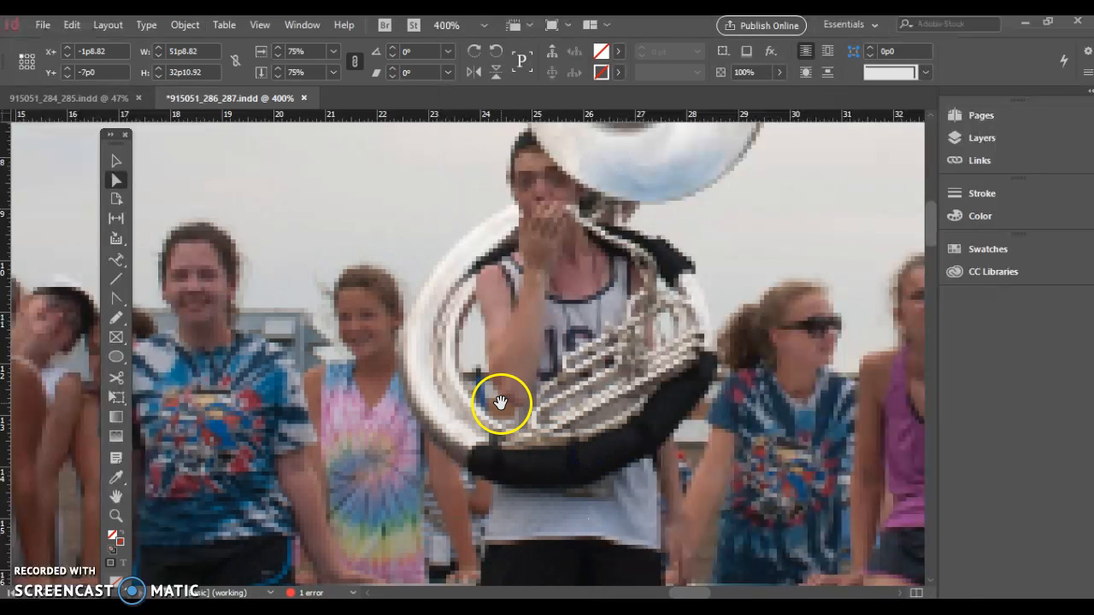
pyautogui.click(117, 162)
pyautogui.click(288, 240)
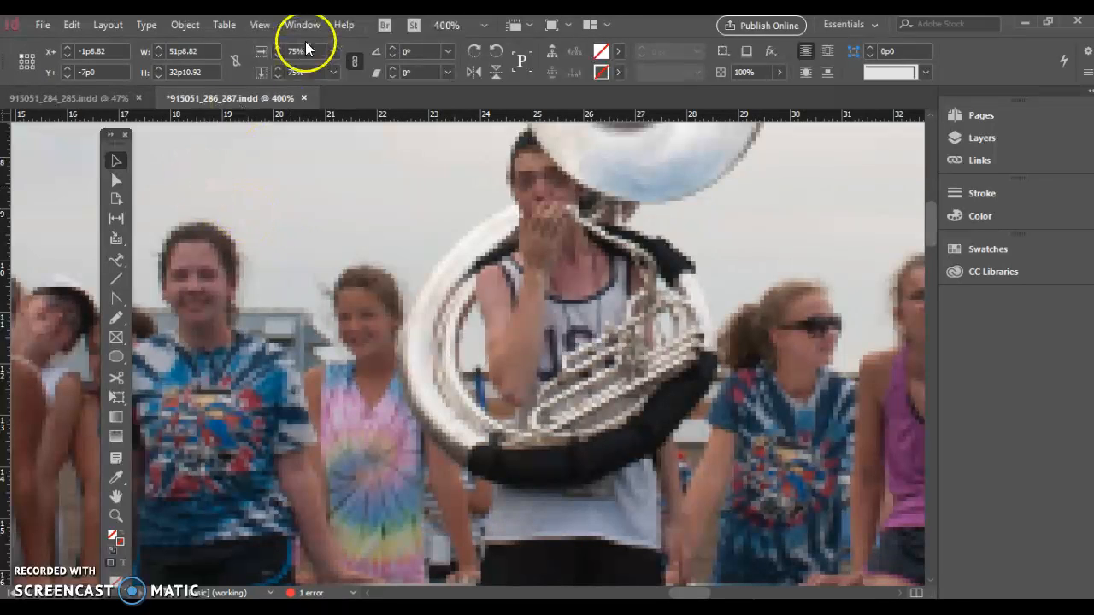
pyautogui.click(185, 25)
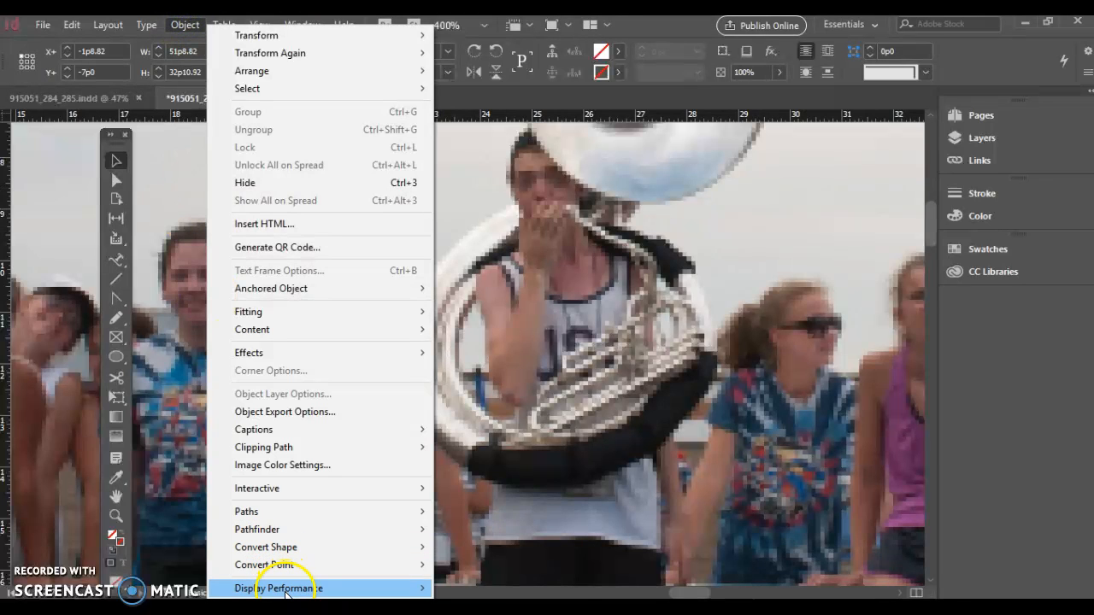
pyautogui.moveTo(288, 588)
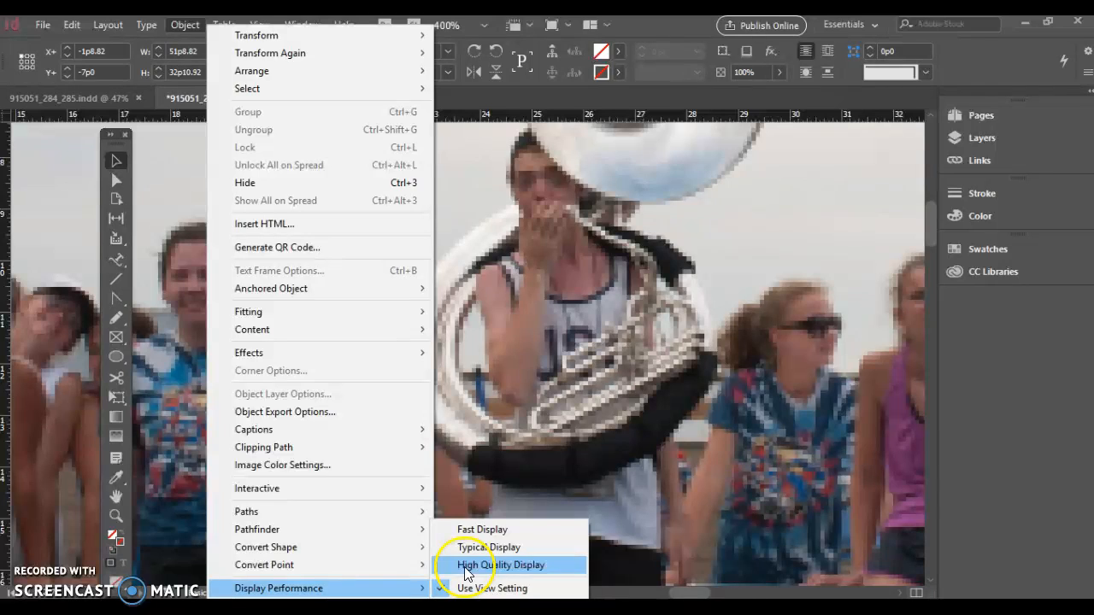
pyautogui.click(500, 565)
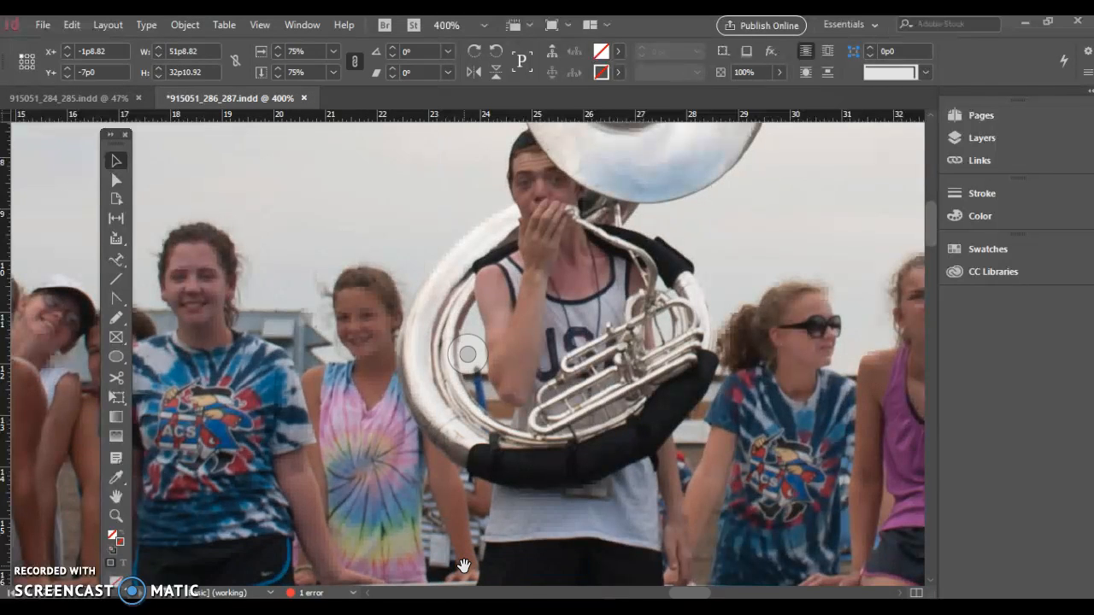
# Give the photo frame a solid stroke of 8 pt
pyautogui.click(593, 566)
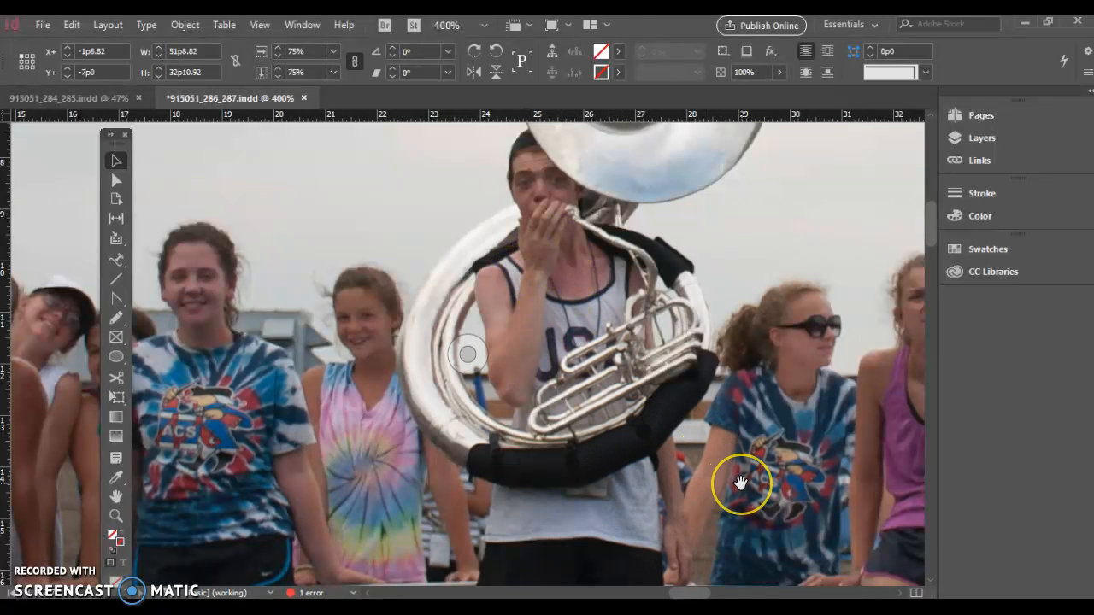
pyautogui.hotkey('ctrl', '-')
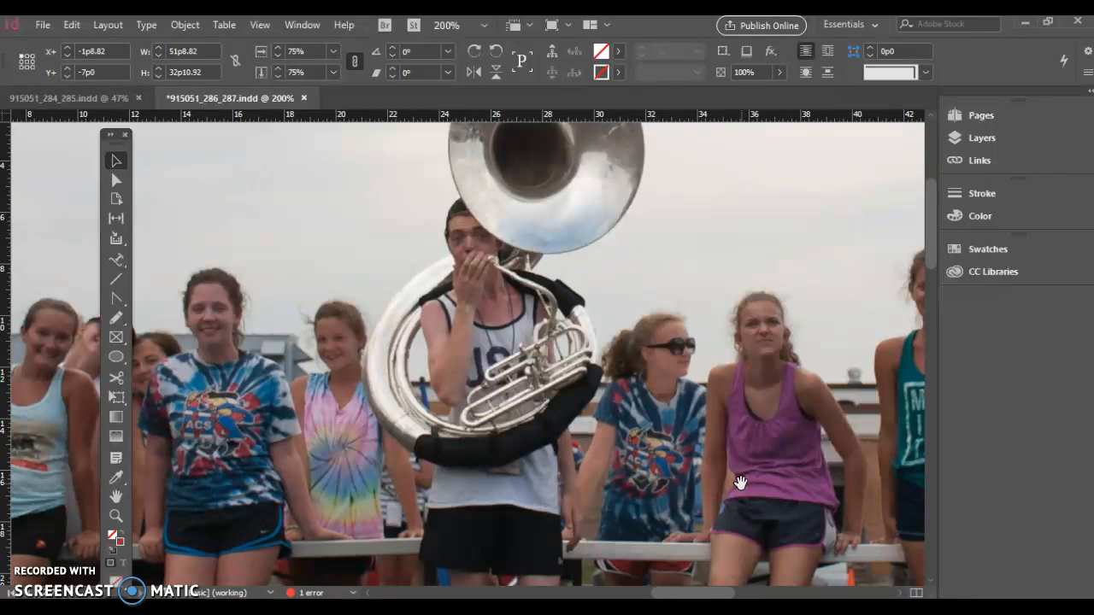
pyautogui.hotkey('ctrl', '-')
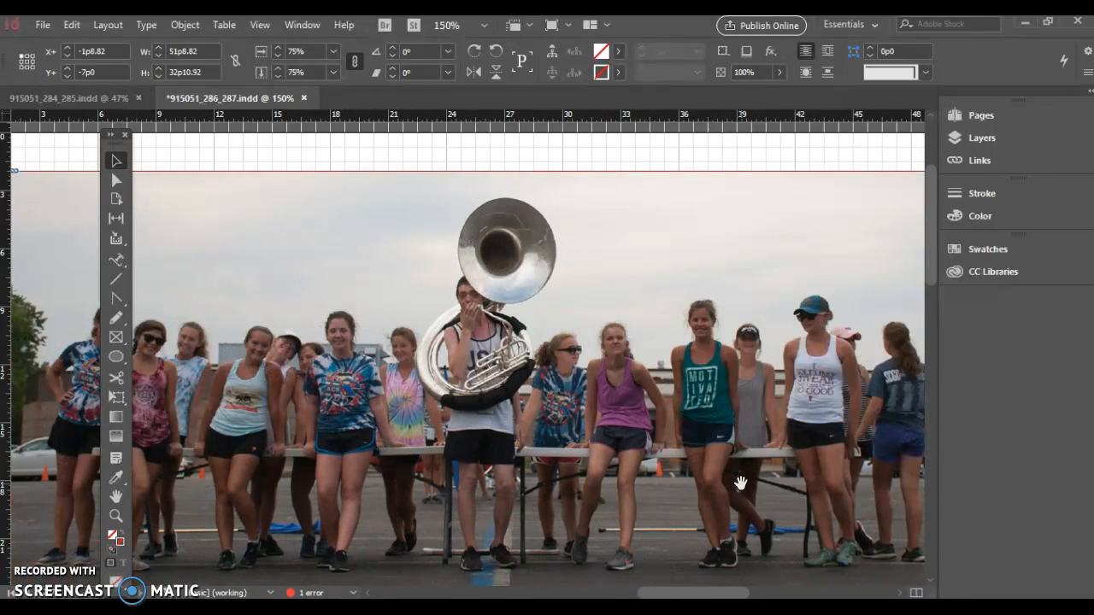
pyautogui.hotkey('ctrl', '-')
pyautogui.hotkey('ctrl', '-')
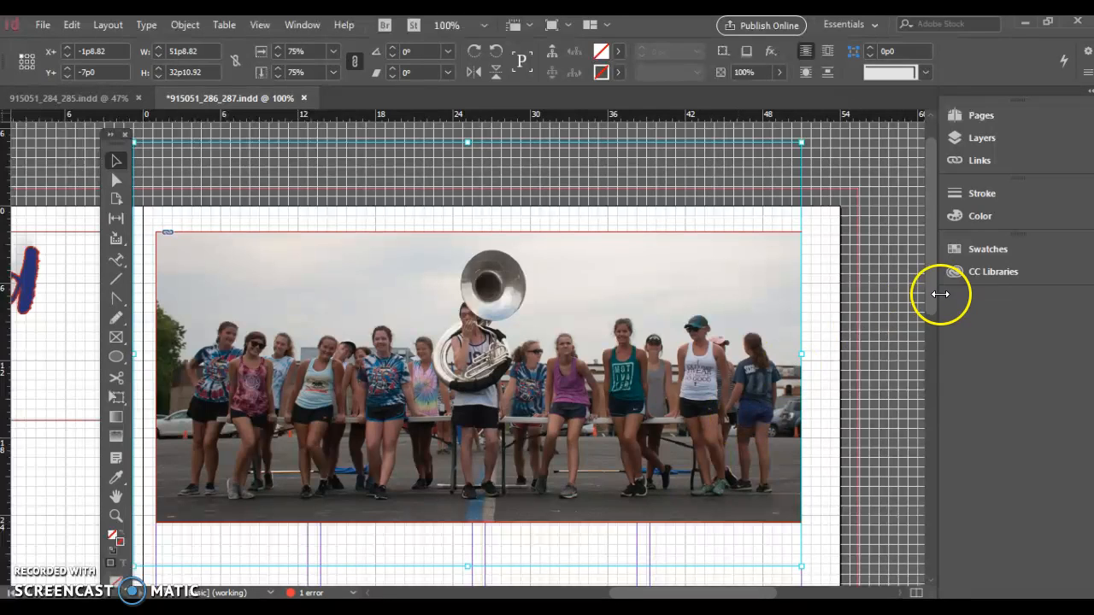
pyautogui.scroll(-3, 934, 276)
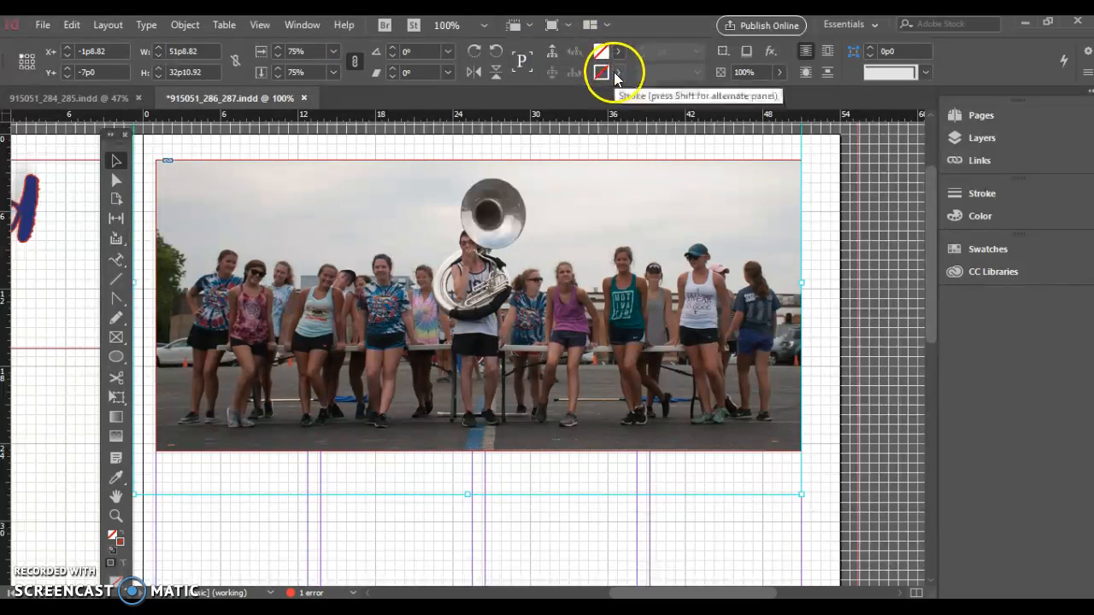
pyautogui.click(625, 166)
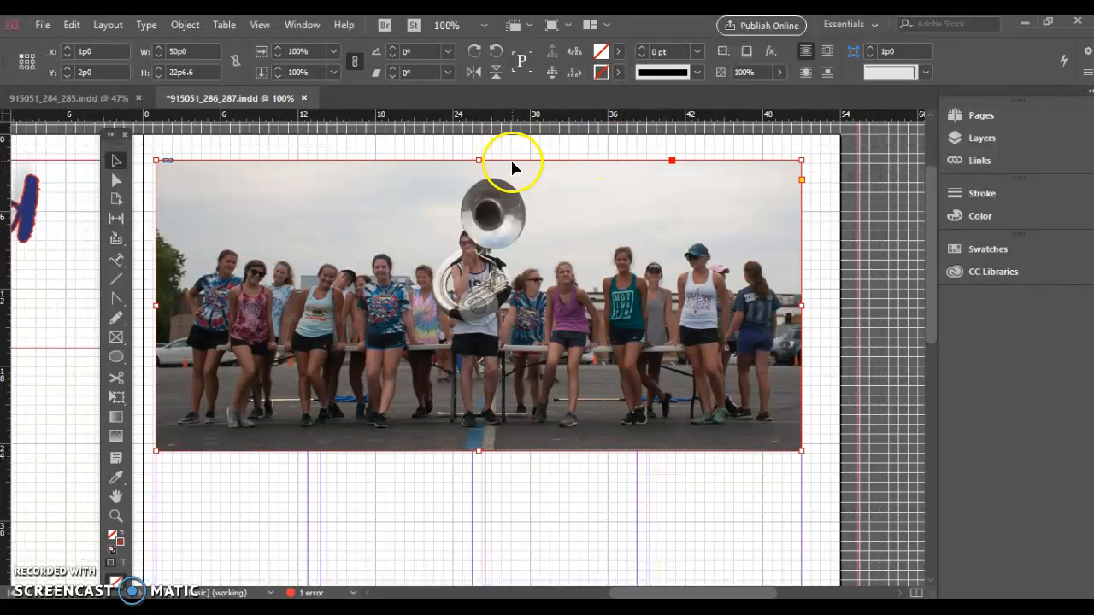
pyautogui.click(698, 72)
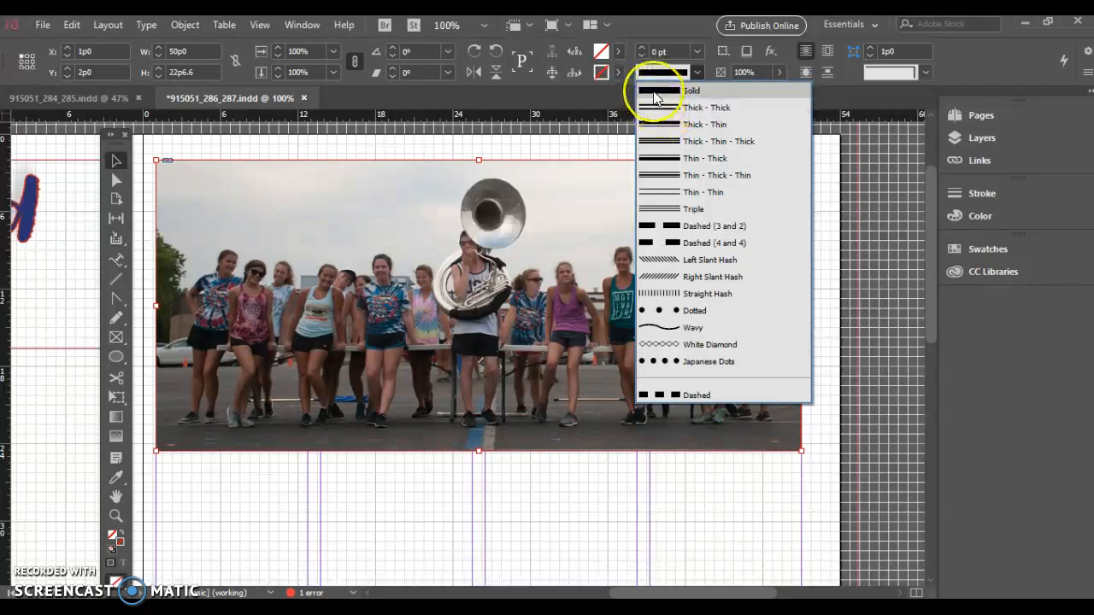
pyautogui.click(655, 94)
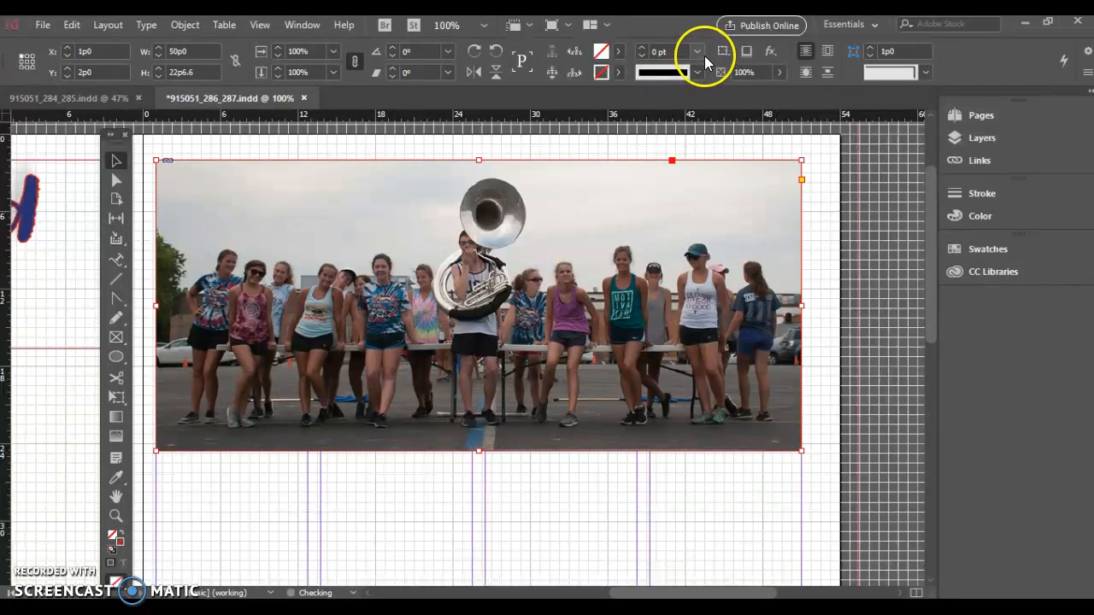
pyautogui.click(698, 53)
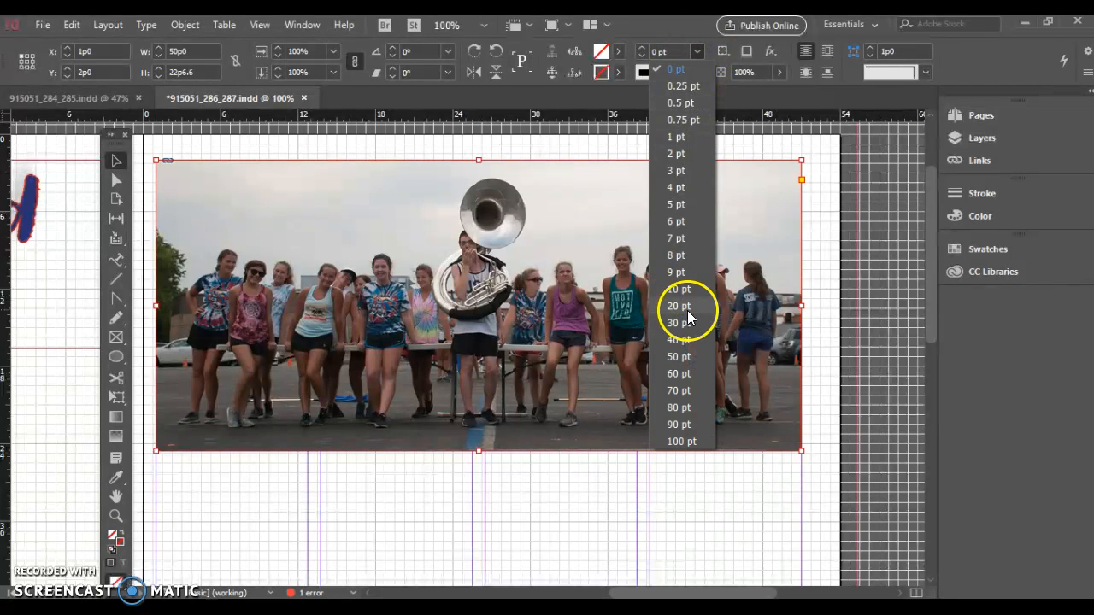
pyautogui.click(675, 254)
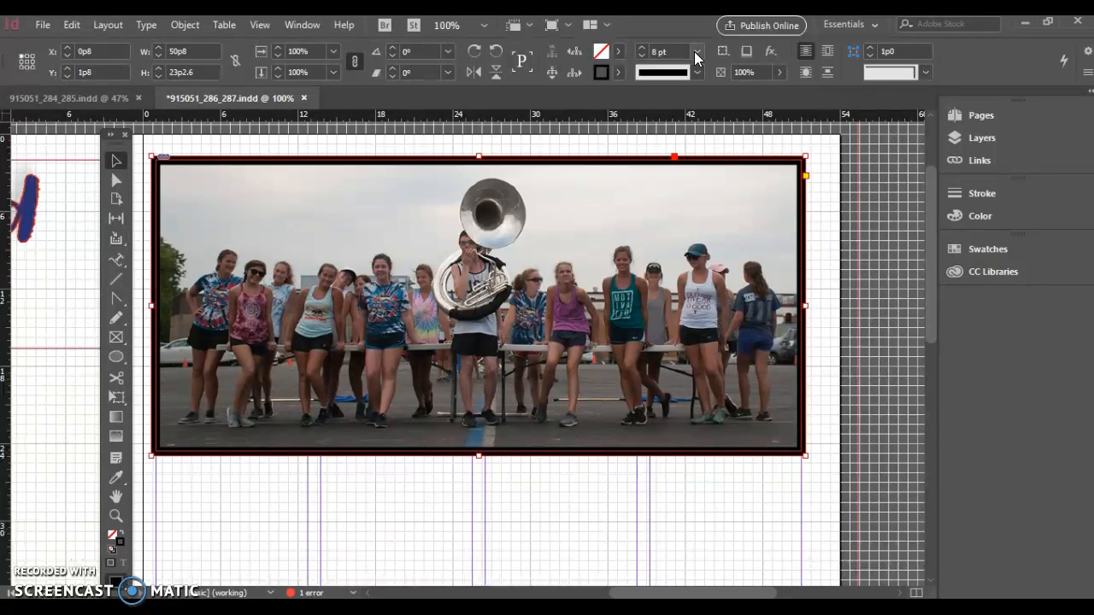
pyautogui.click(643, 55)
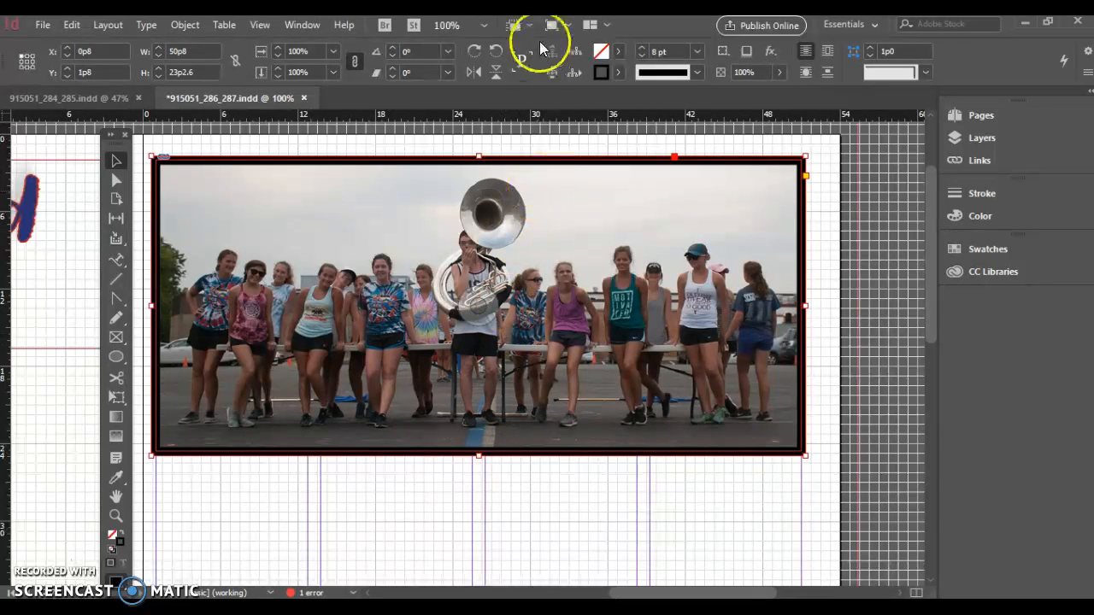
pyautogui.click(572, 28)
pyautogui.click(572, 72)
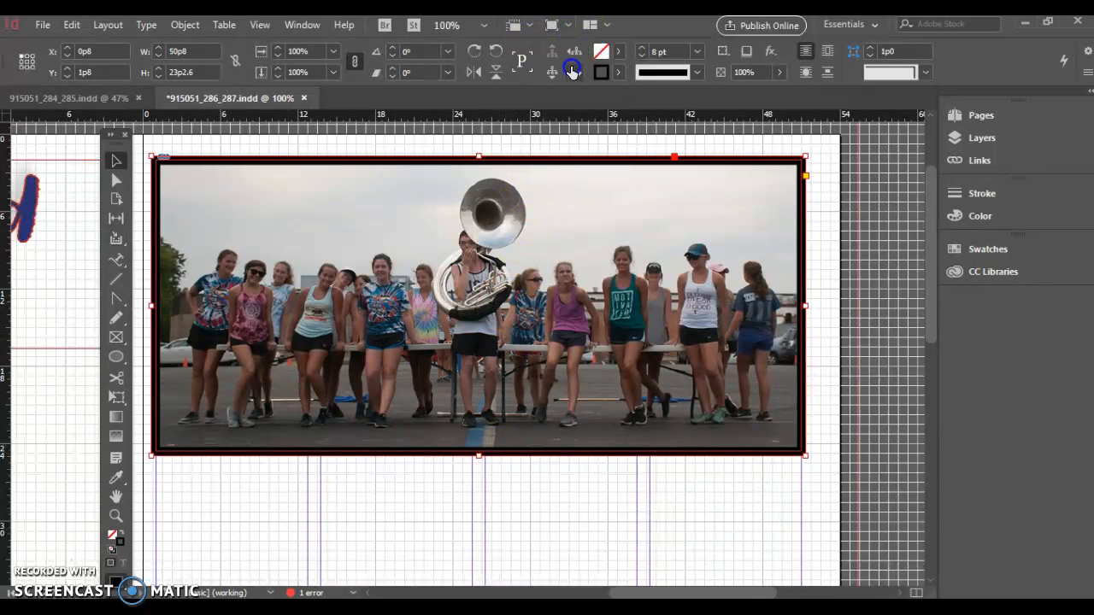
pyautogui.click(899, 325)
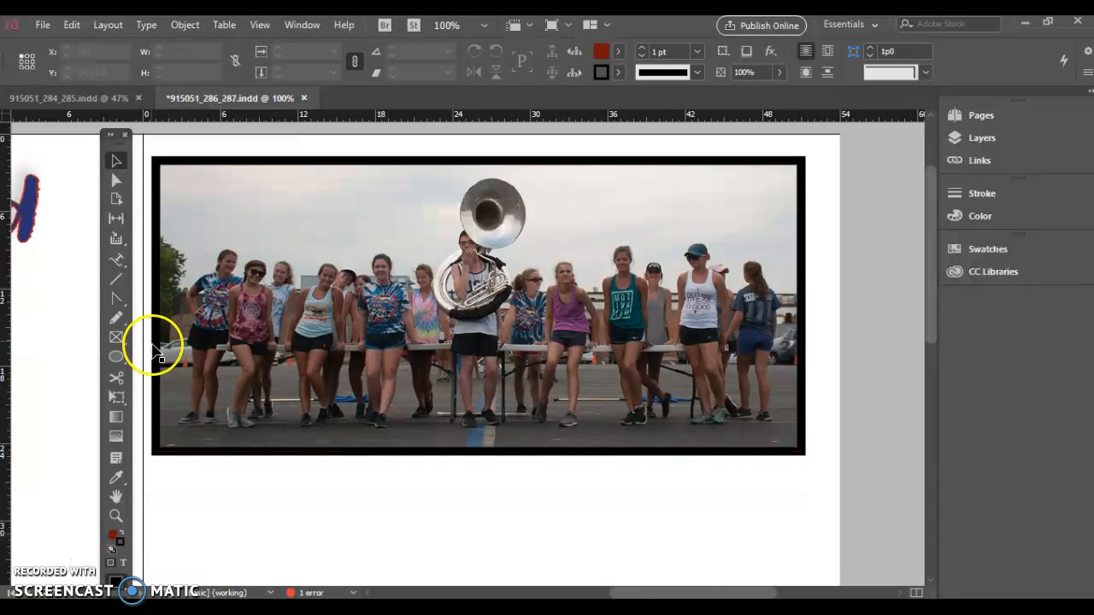
pyautogui.click(617, 71)
pyautogui.moveTo(621, 118); pyautogui.dragTo(620, 265)
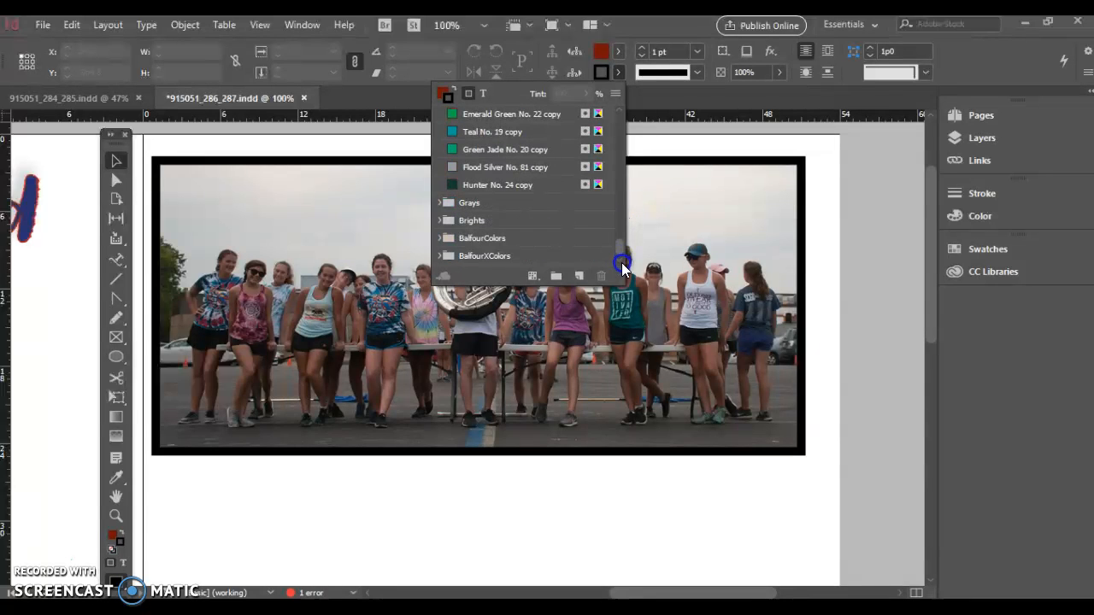
pyautogui.doubleClick(453, 255)
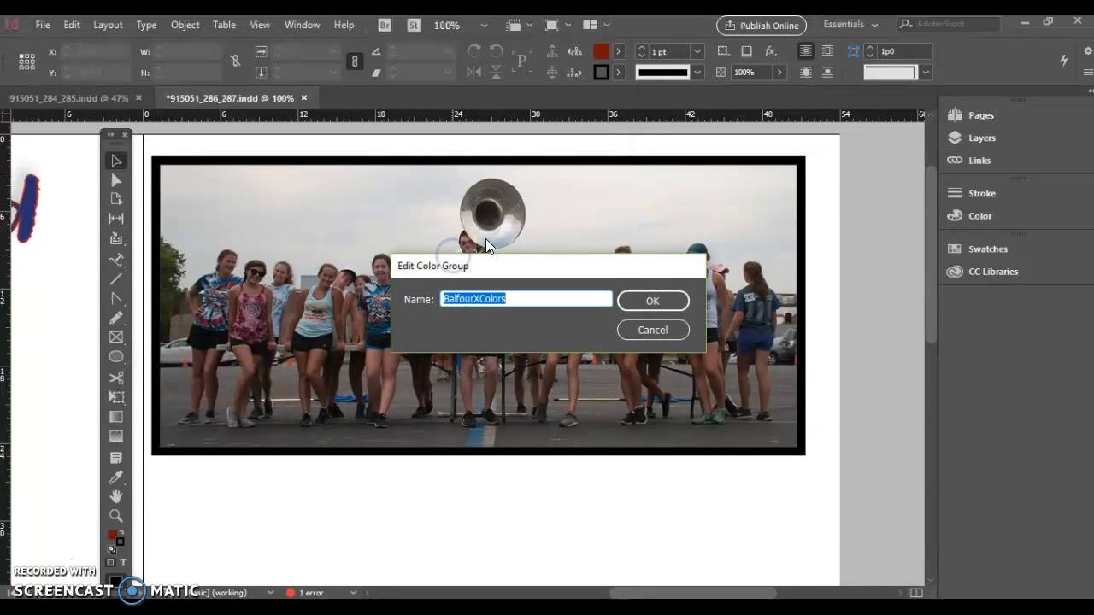
pyautogui.click(660, 330)
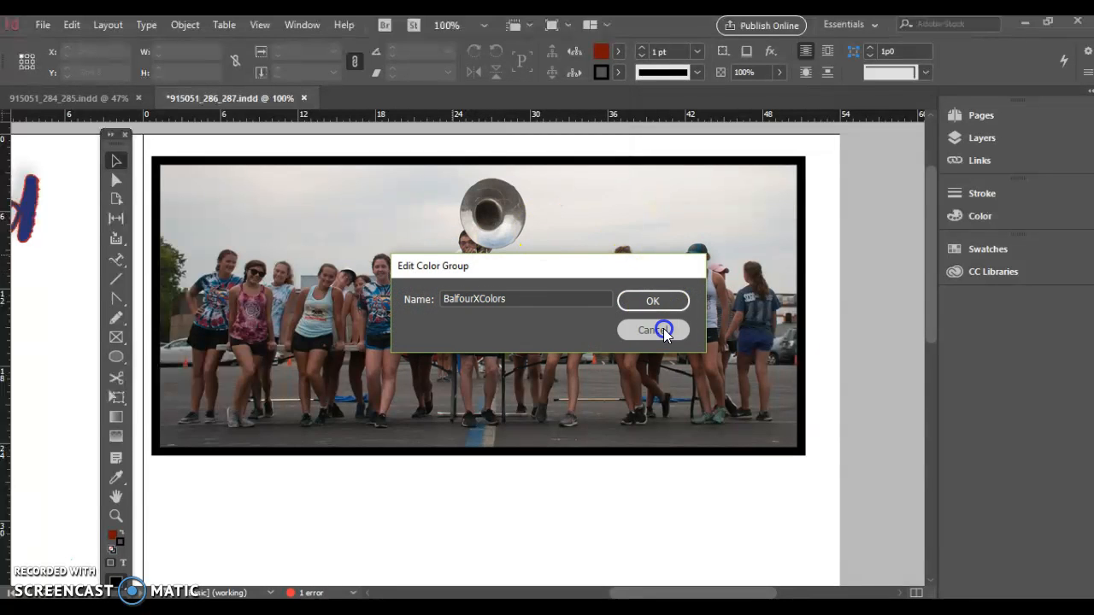
# Give the photo frame a stroke in the pink X9004 swatch from the BalfourXColors group
pyautogui.click(619, 74)
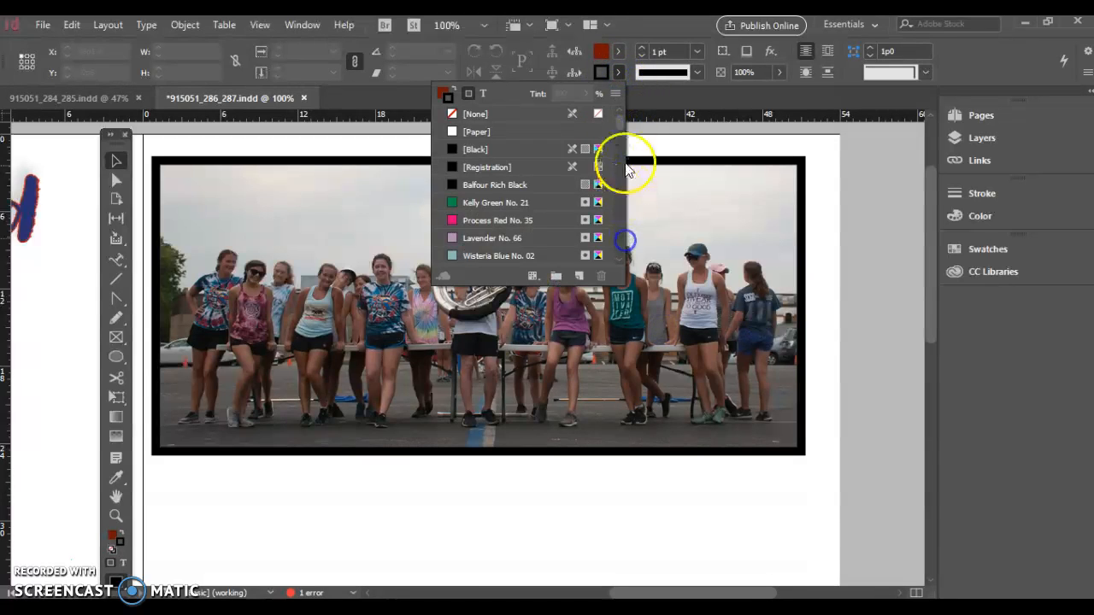
pyautogui.moveTo(621, 115); pyautogui.dragTo(620, 252)
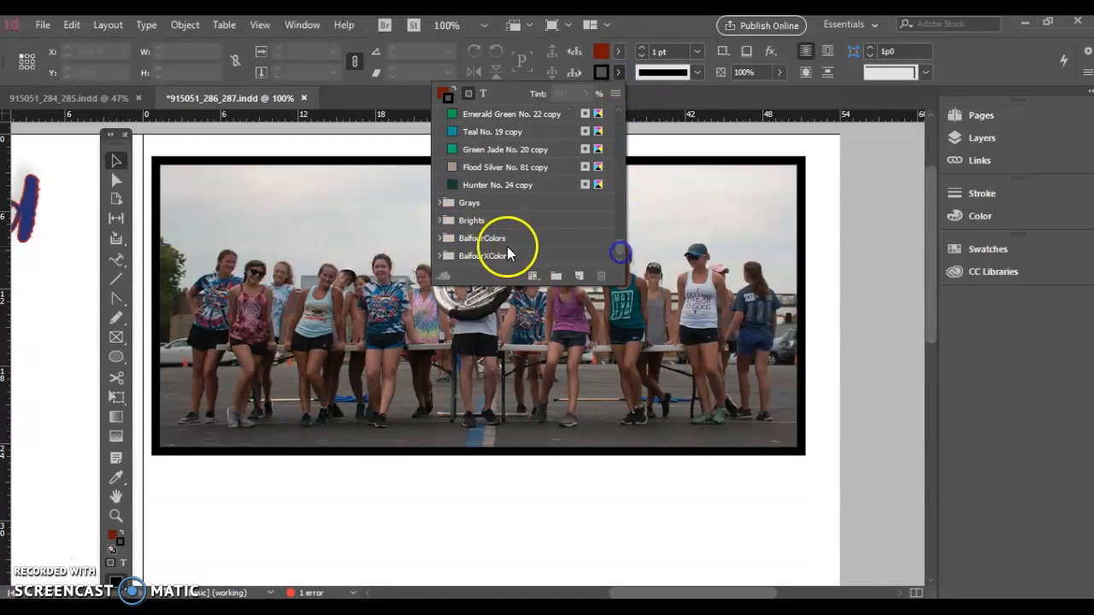
pyautogui.click(439, 255)
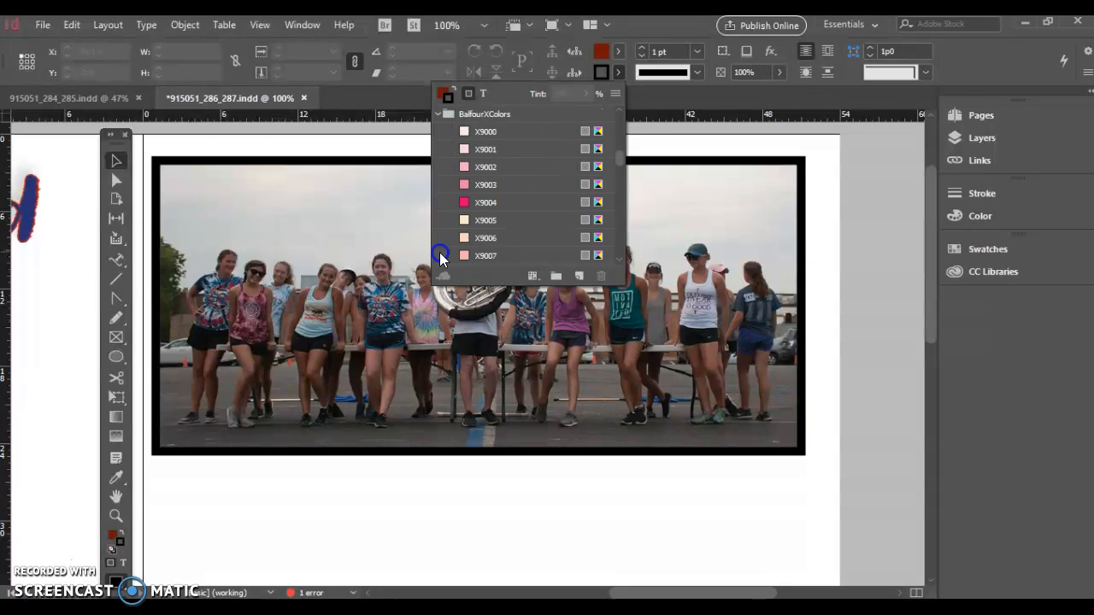
pyautogui.click(540, 203)
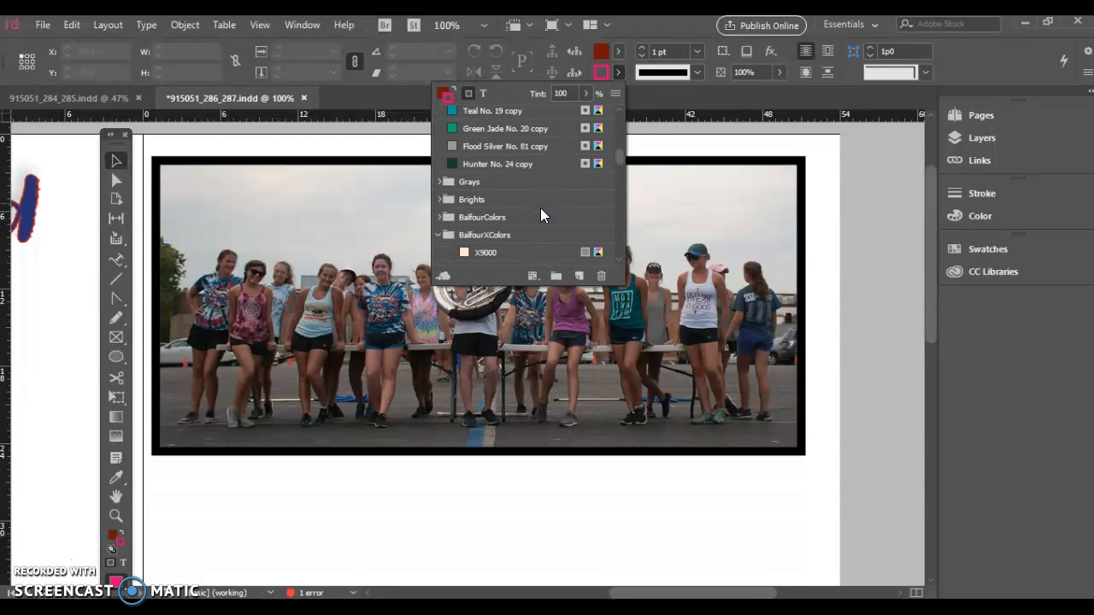
pyautogui.click(690, 156)
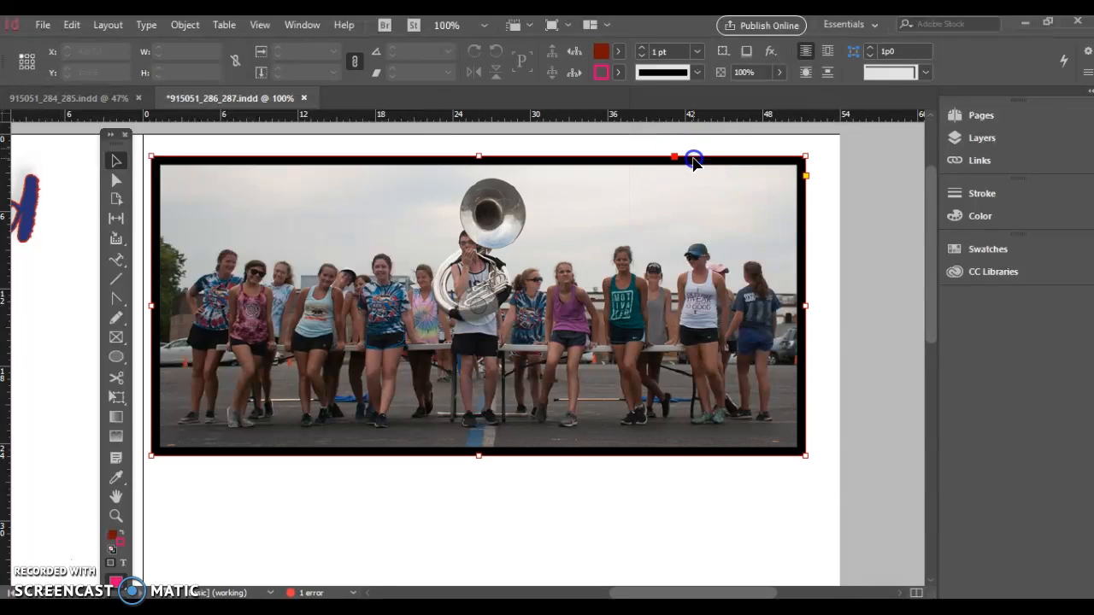
pyautogui.click(615, 74)
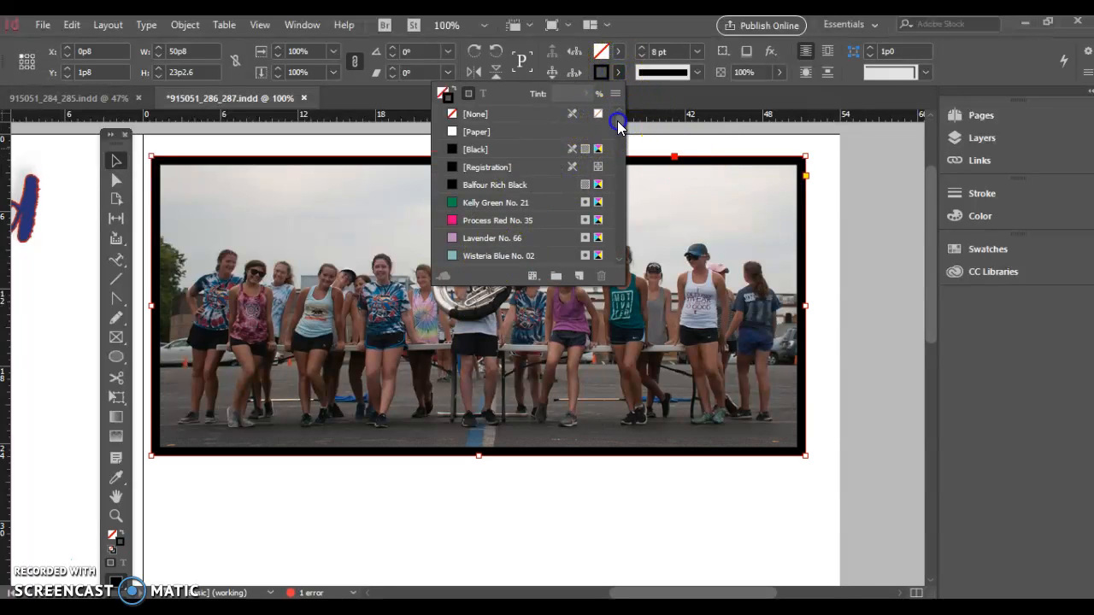
pyautogui.scroll(-10, 617, 120)
pyautogui.click(438, 256)
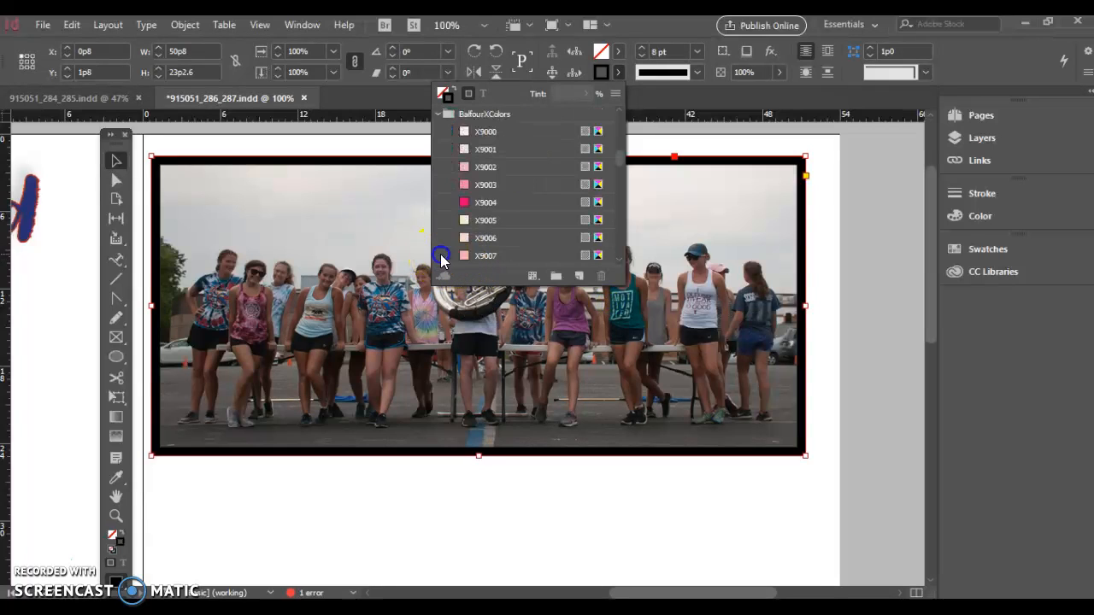
pyautogui.click(485, 208)
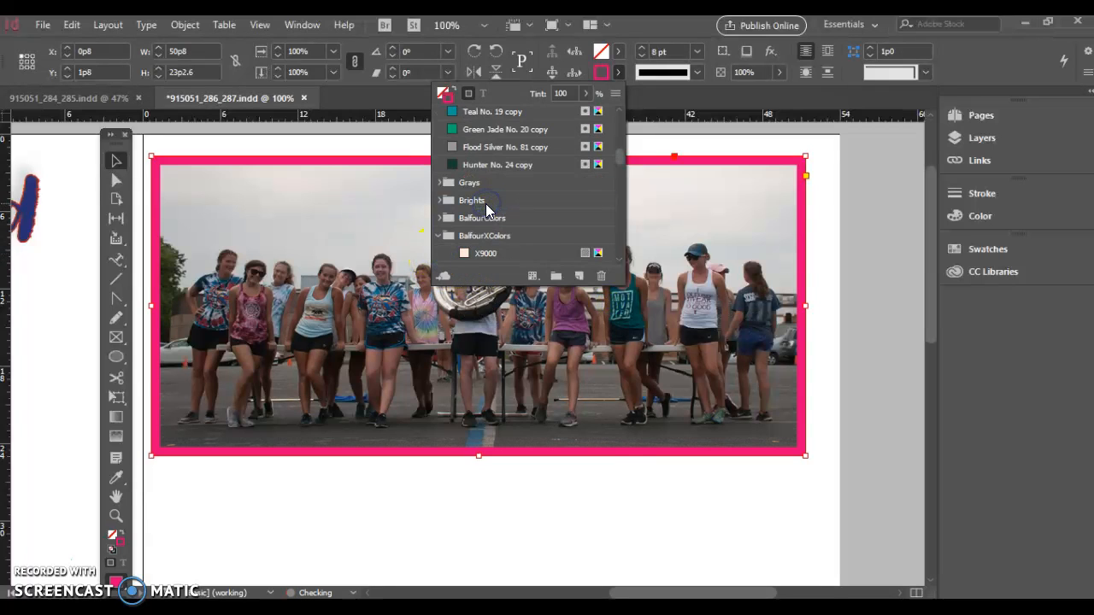
pyautogui.click(630, 497)
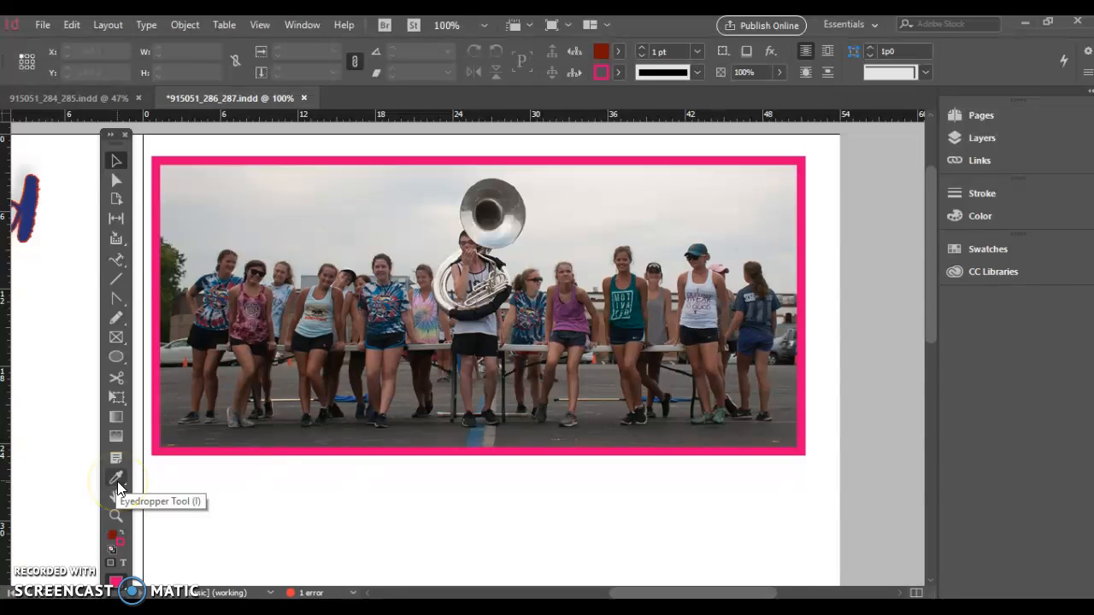
# Sample a teal shirt colour from the photo with the Eyedropper tool and apply it to the frame's stroke
pyautogui.click(117, 481)
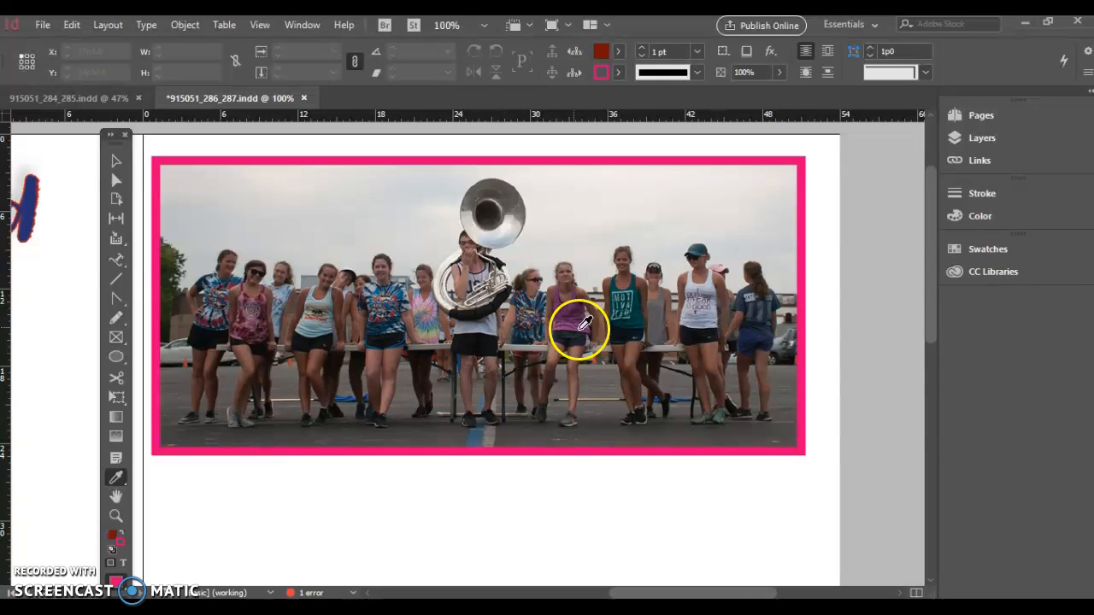
pyautogui.click(640, 298)
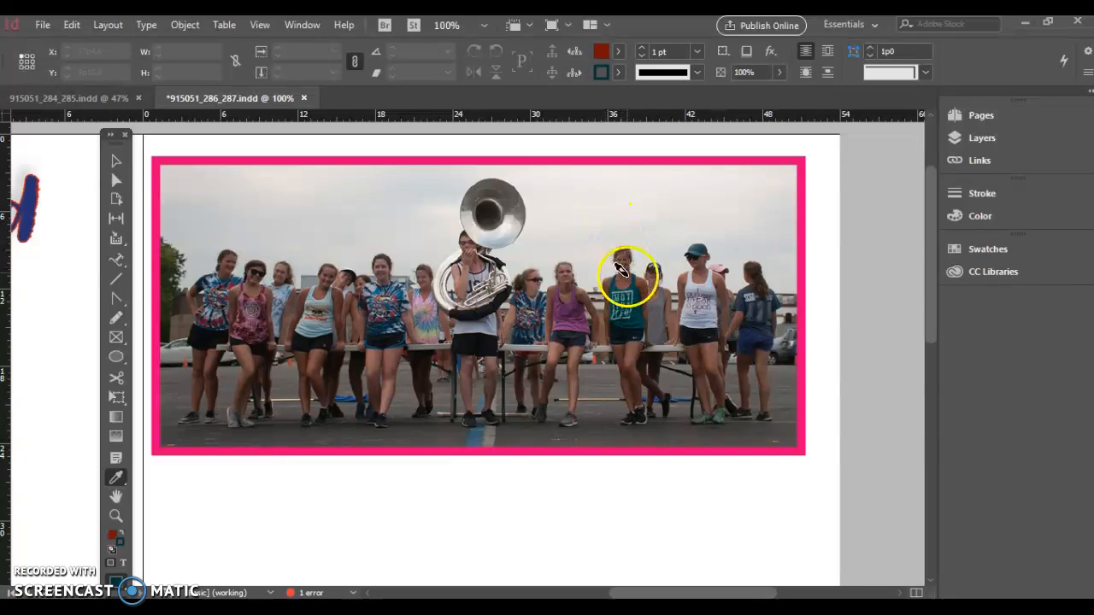
pyautogui.click(626, 161)
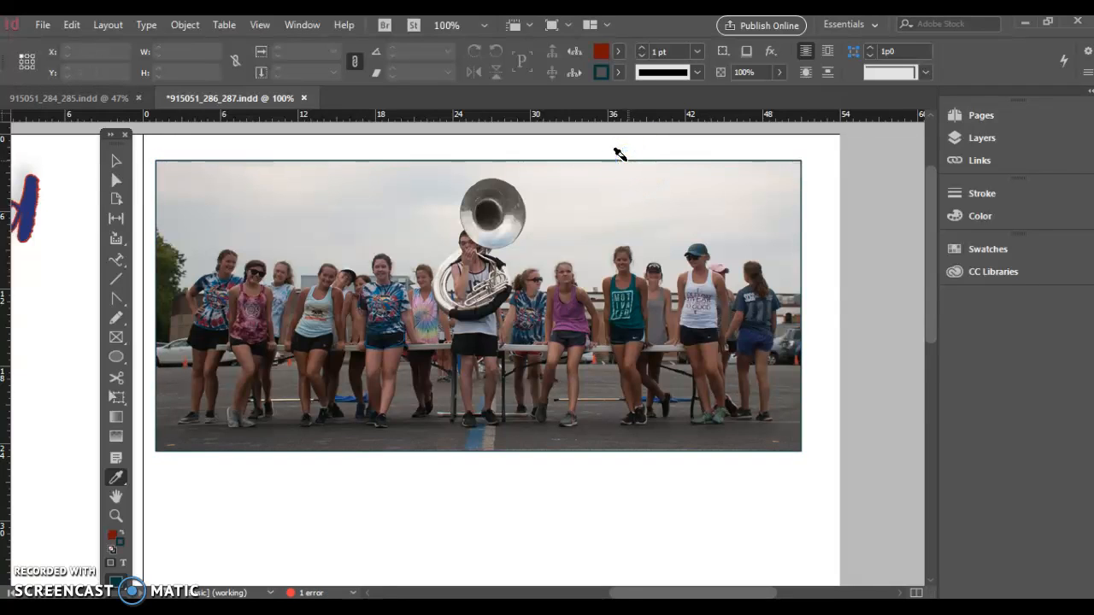
# Set the teal photo frame's stroke weight to 8 pt
pyautogui.click(697, 51)
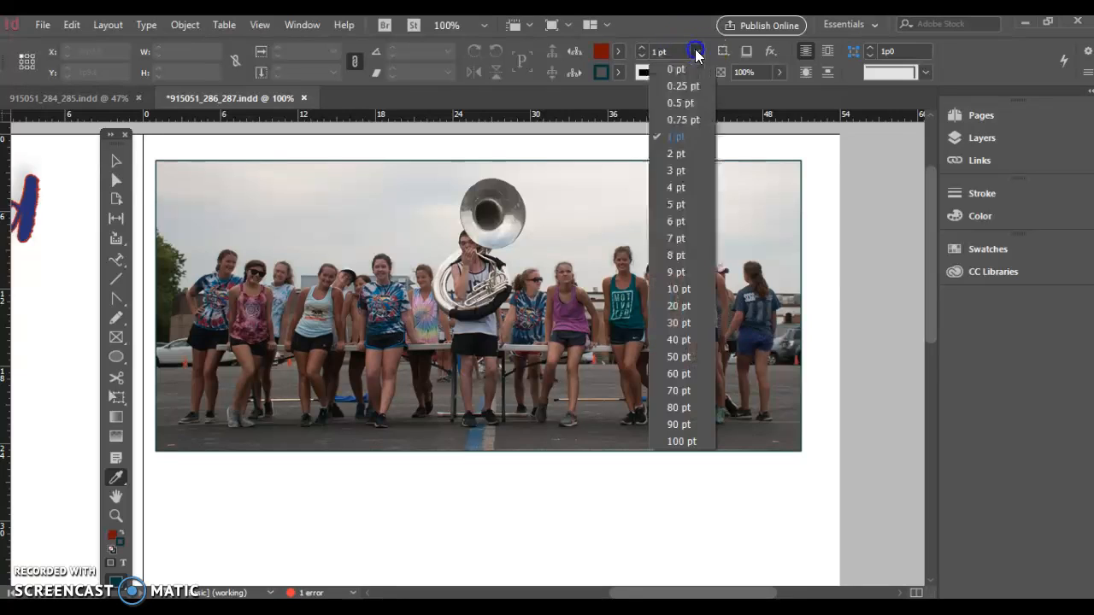
pyautogui.click(675, 187)
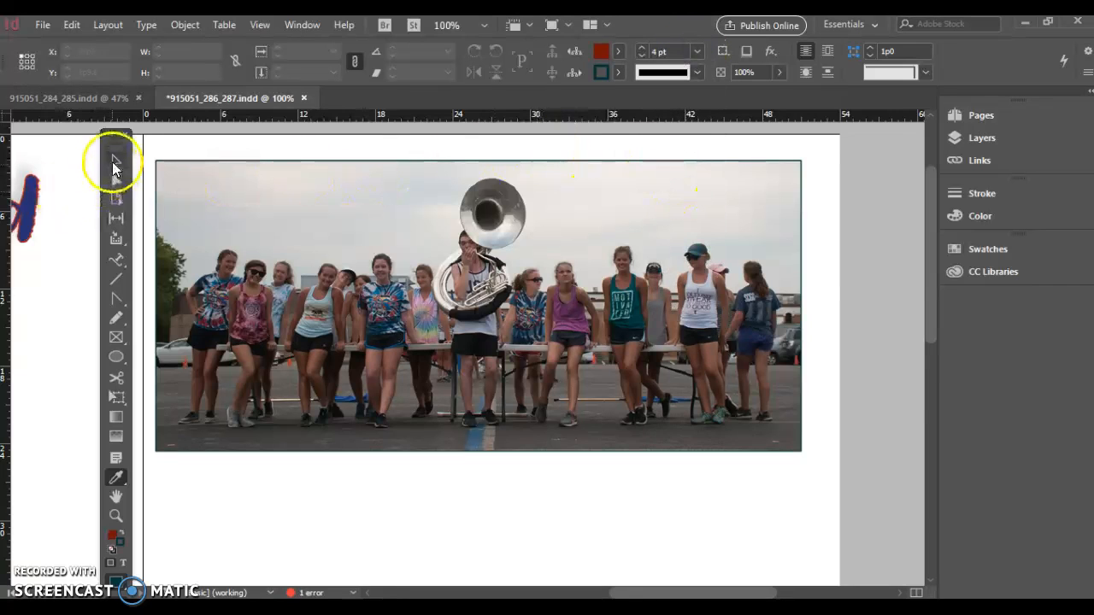
pyautogui.click(116, 161)
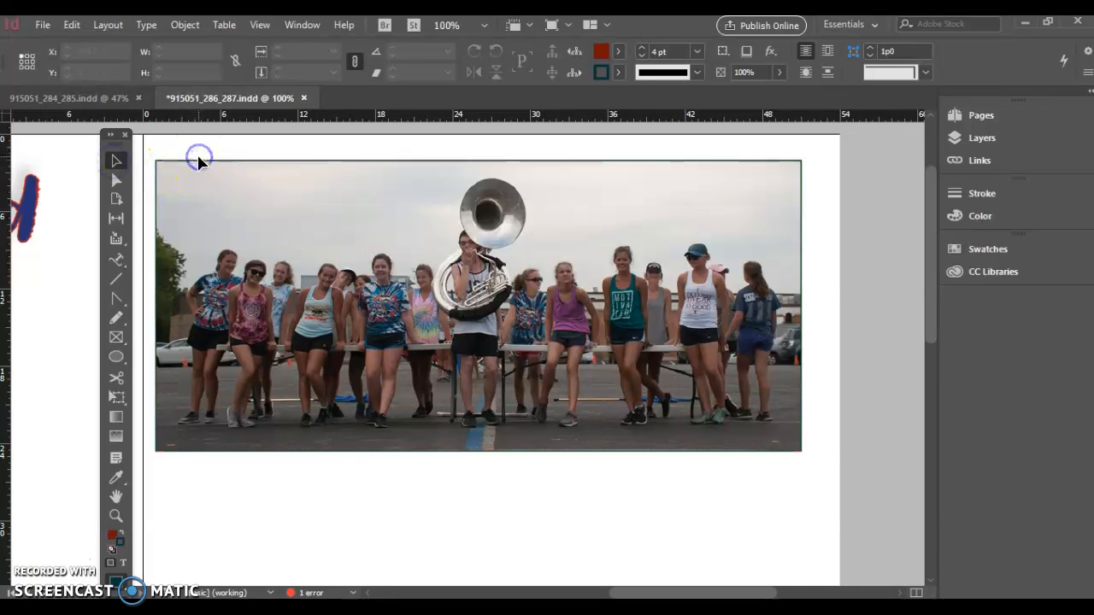
pyautogui.click(198, 161)
pyautogui.click(216, 162)
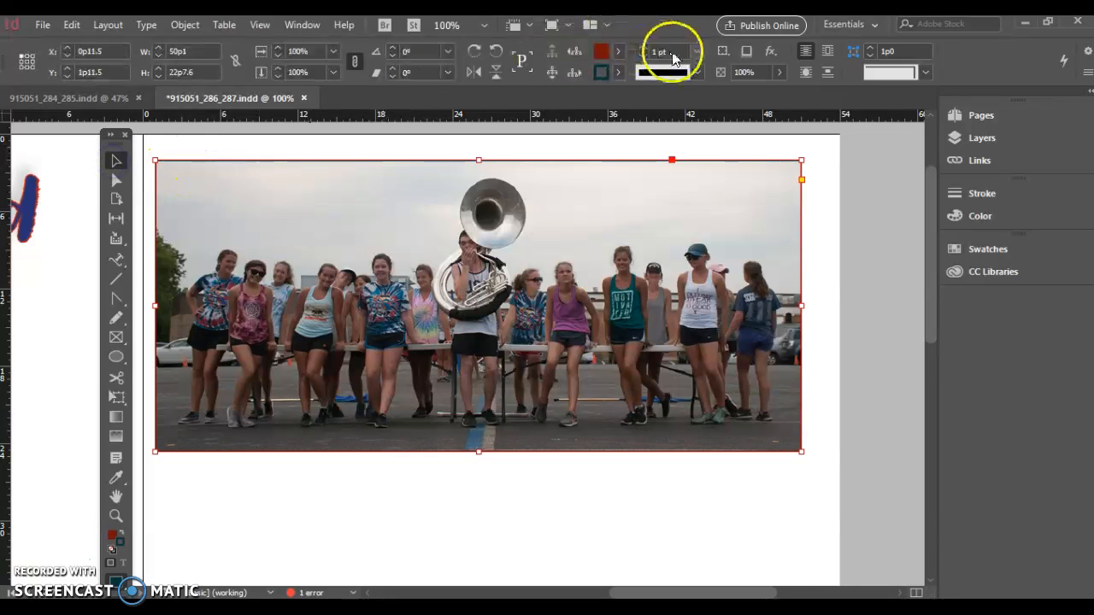
pyautogui.click(698, 51)
pyautogui.click(698, 51)
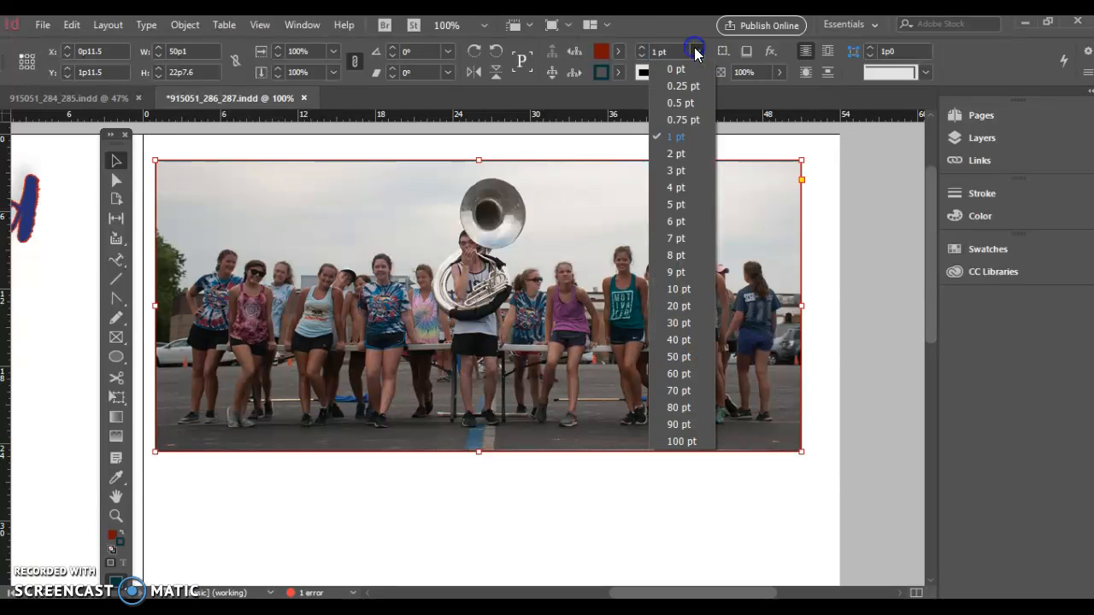
pyautogui.click(683, 265)
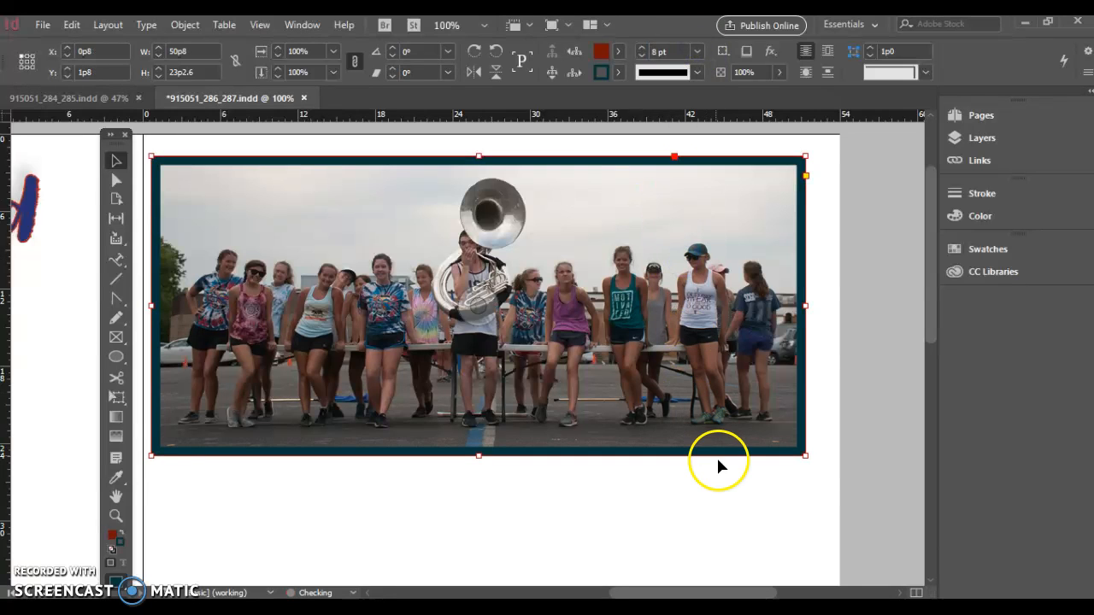
pyautogui.click(721, 496)
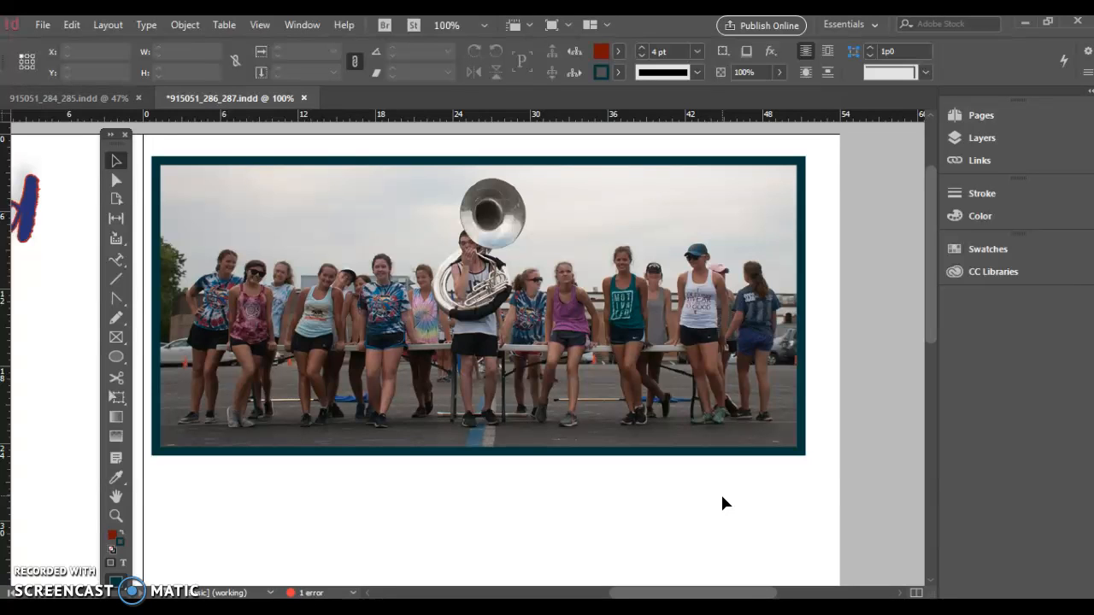
# Zoom out to review the whole spread with the styled photo frame
pyautogui.hotkey('ctrl', '-')
pyautogui.hotkey('ctrl', '-')
pyautogui.hotkey('ctrl', '-')
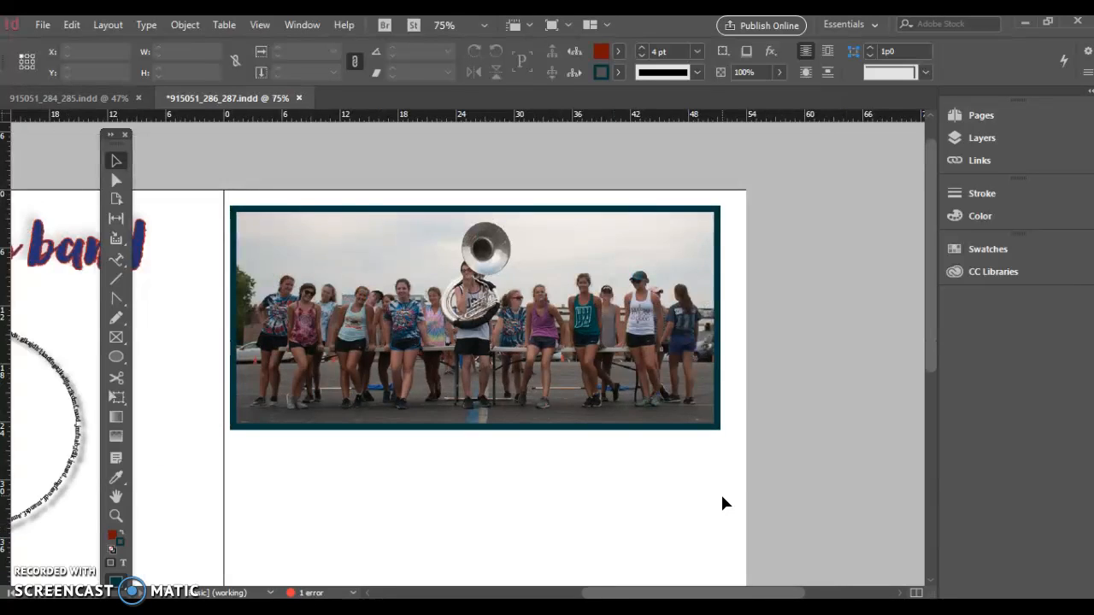
pyautogui.hotkey('ctrl', '0')
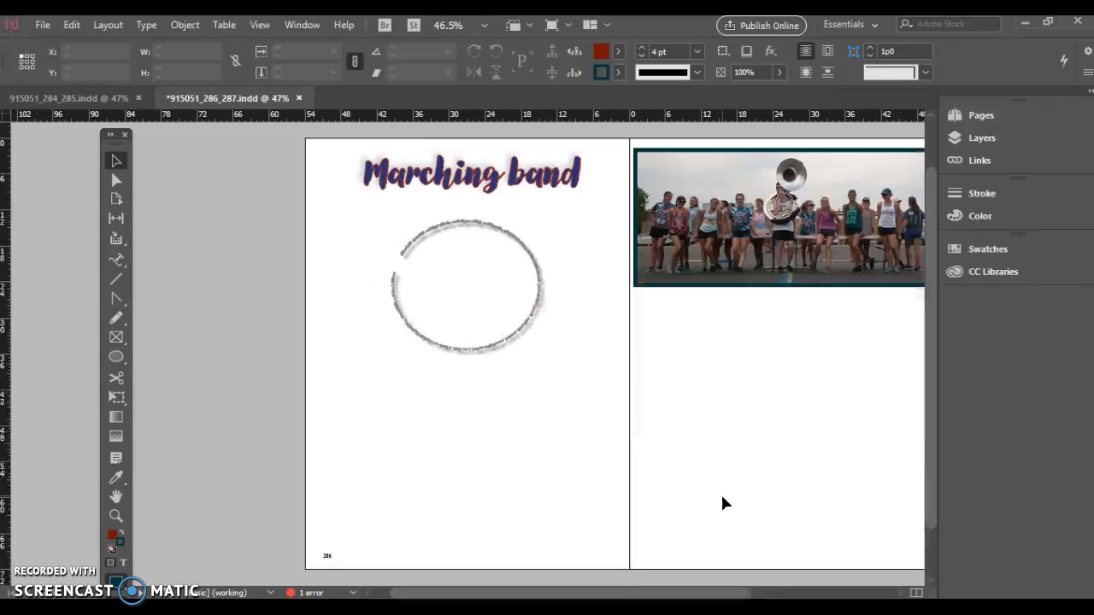
pyautogui.hotkey('ctrl', '-')
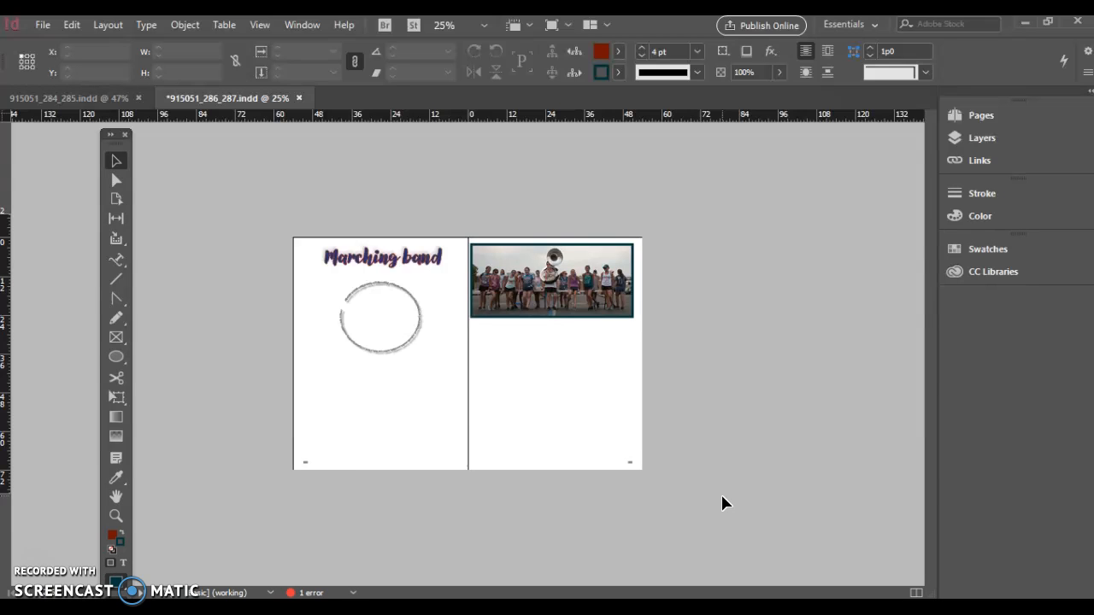
pyautogui.hotkey('ctrl', '=')
pyautogui.hotkey('ctrl', '=')
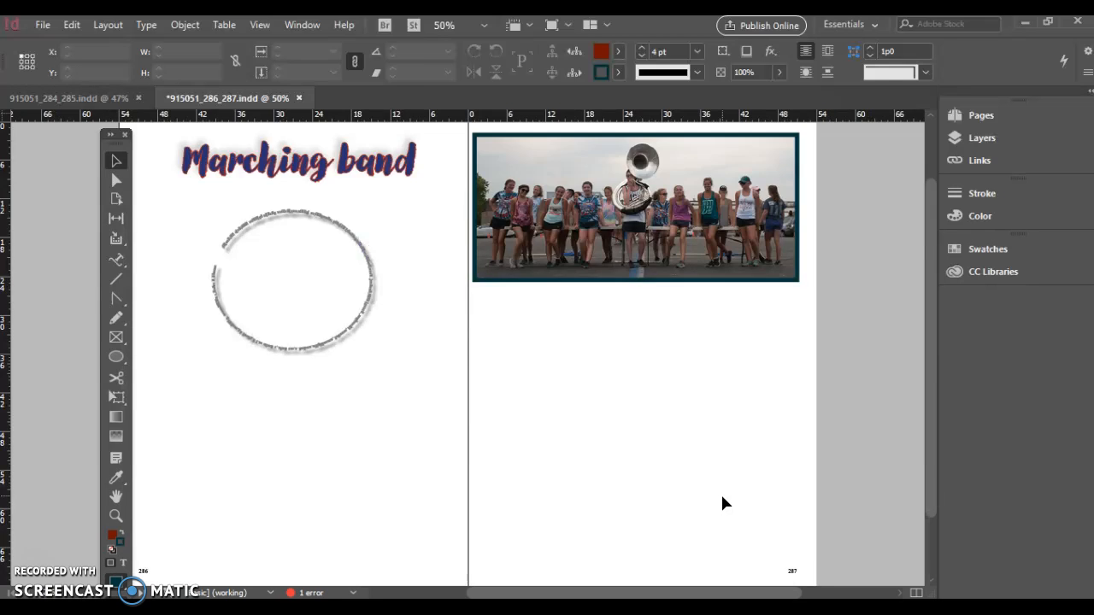
pyautogui.moveTo(930, 371); pyautogui.dragTo(914, 281)
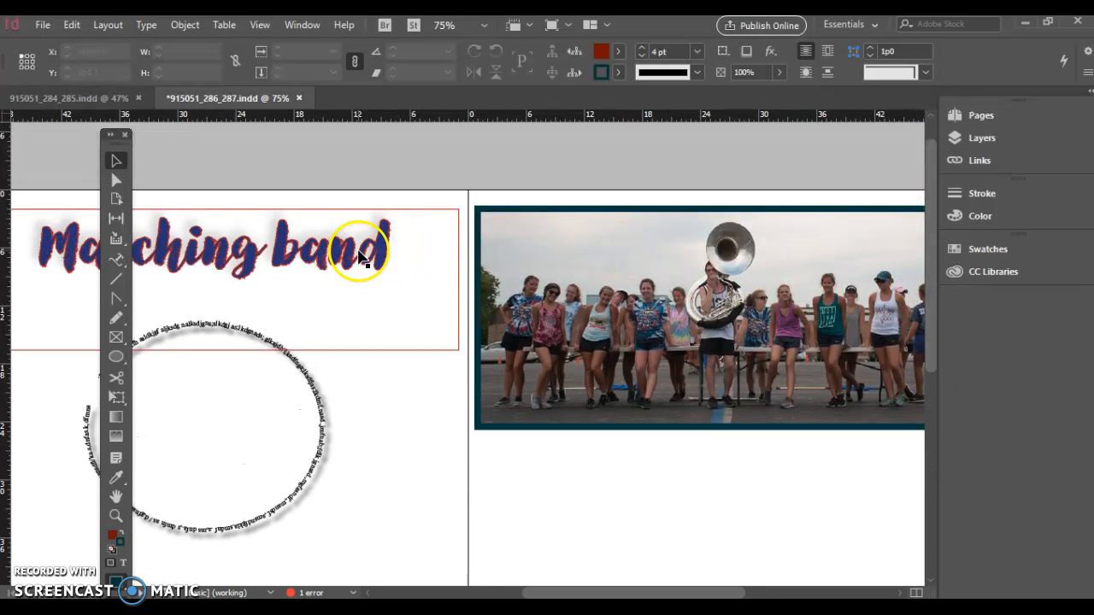
# Try lowering the photo frame's opacity to 28% in the Effects dialog, then restore it to 100%
pyautogui.click(490, 214)
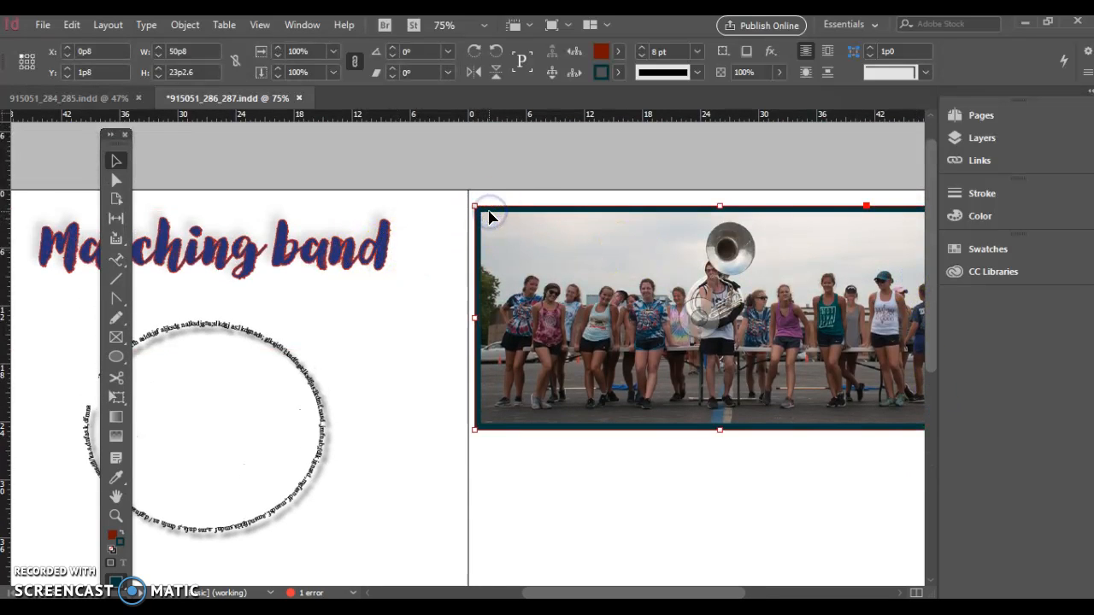
pyautogui.click(770, 53)
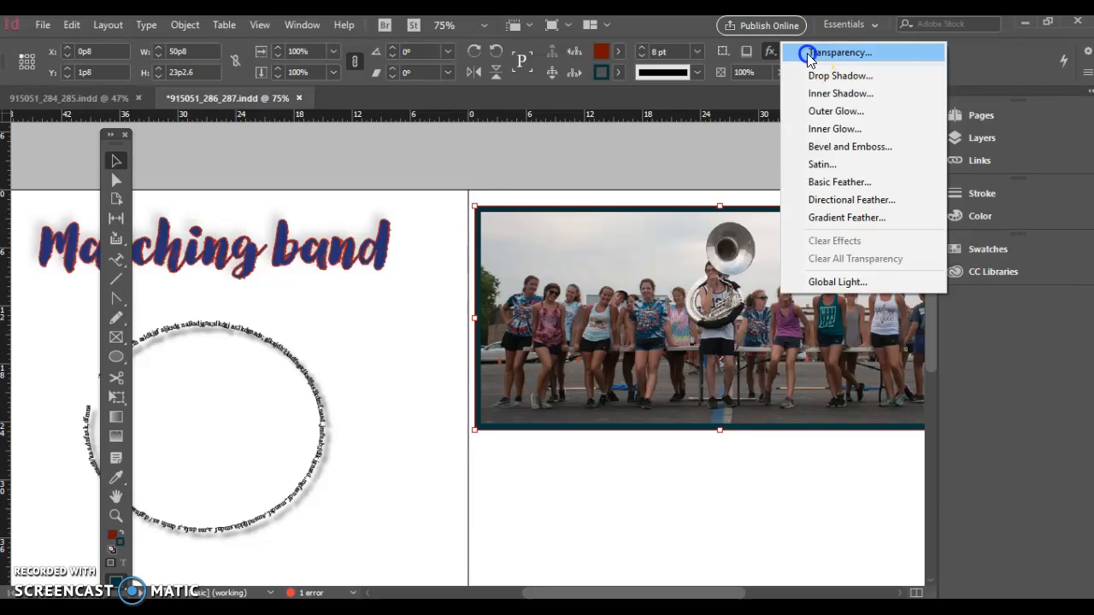
pyautogui.click(807, 52)
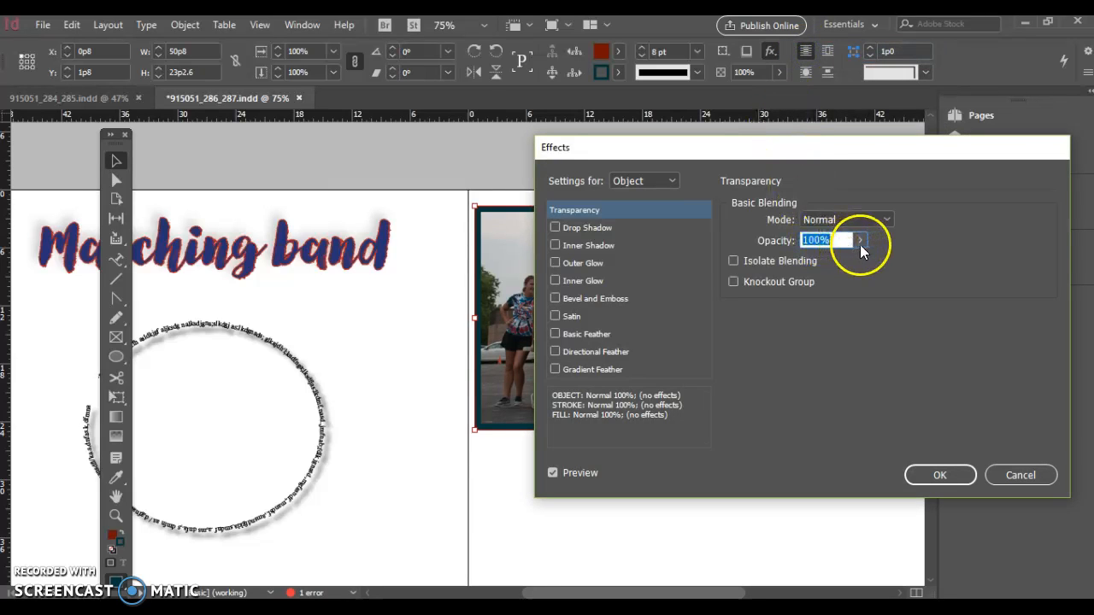
pyautogui.moveTo(855, 152); pyautogui.dragTo(1022, 226)
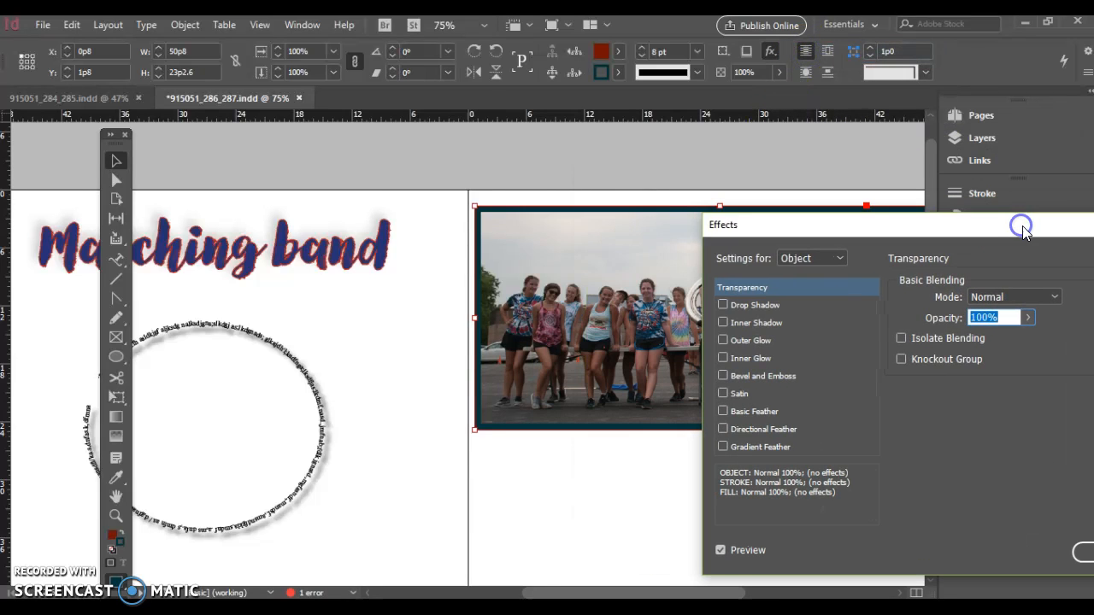
pyautogui.click(1027, 318)
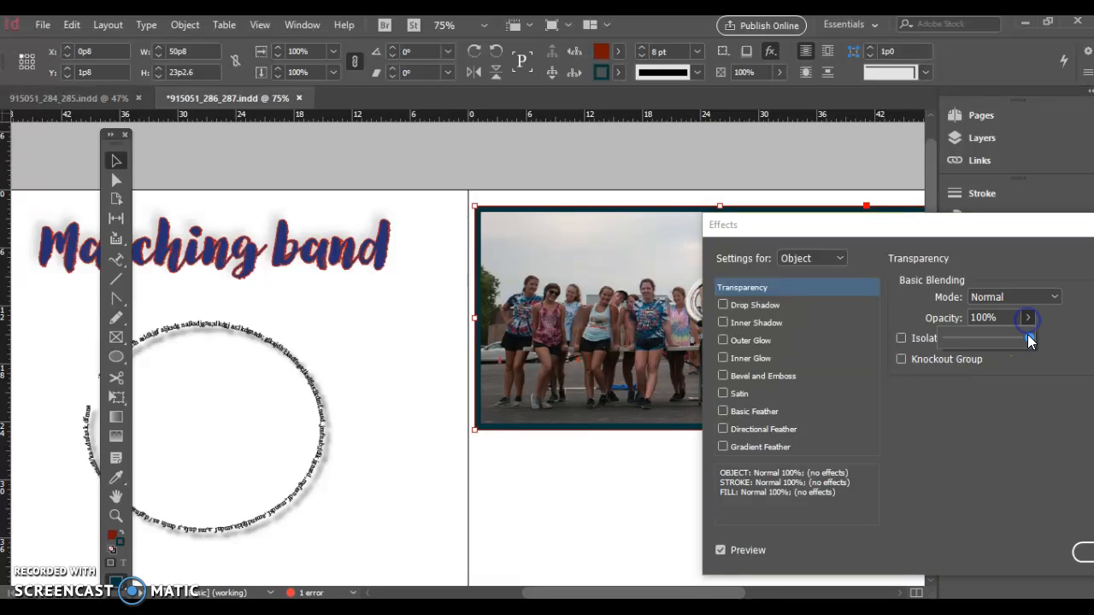
pyautogui.moveTo(1029, 341); pyautogui.dragTo(965, 344)
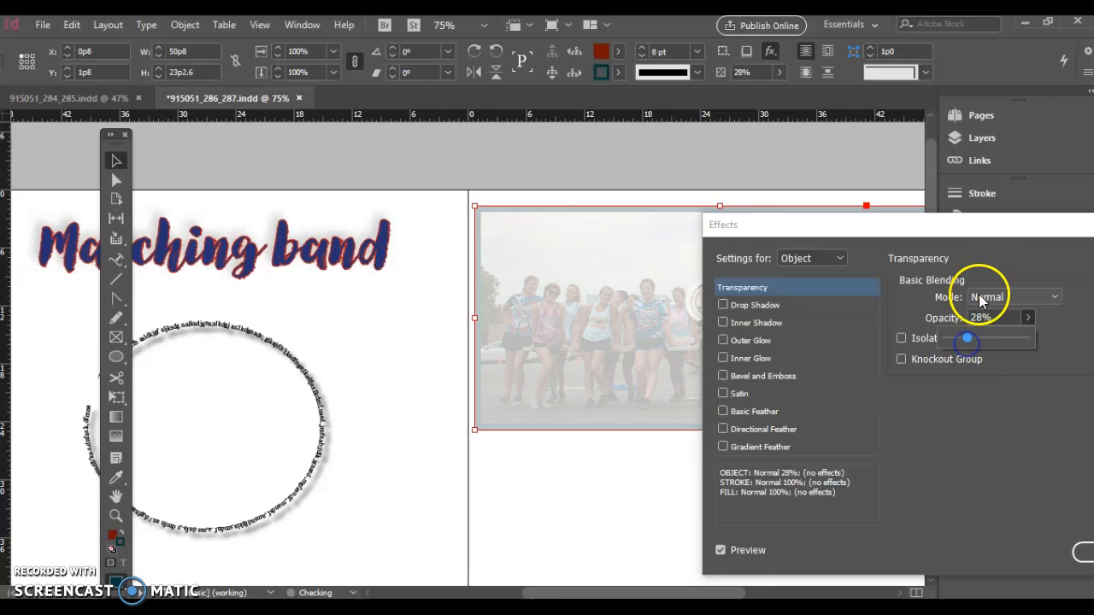
pyautogui.moveTo(977, 232); pyautogui.dragTo(542, 472)
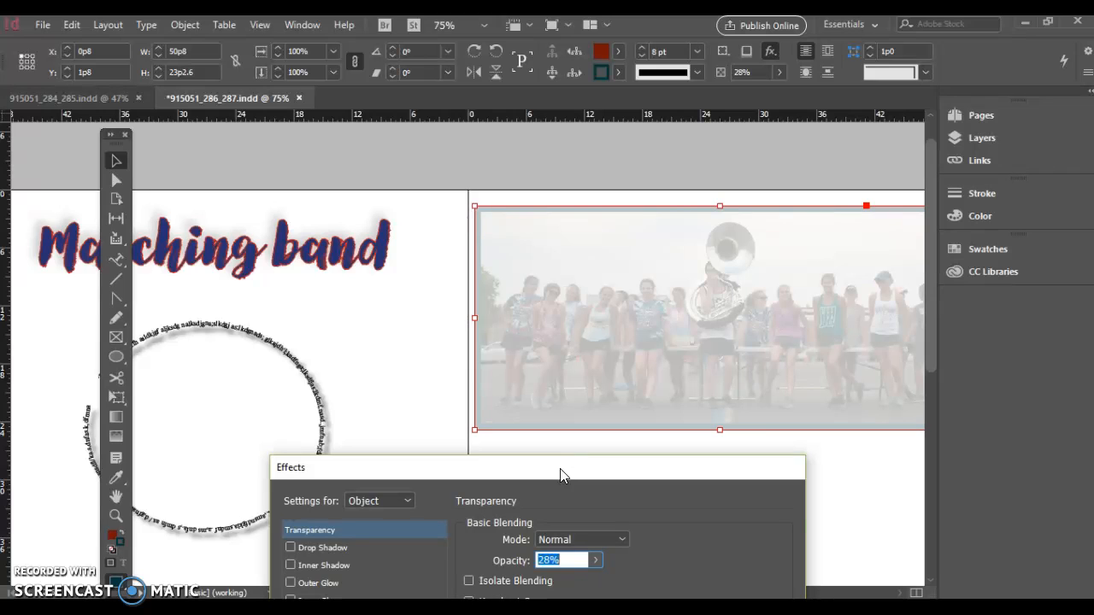
pyautogui.moveTo(560, 469); pyautogui.dragTo(538, 172)
pyautogui.click(572, 263)
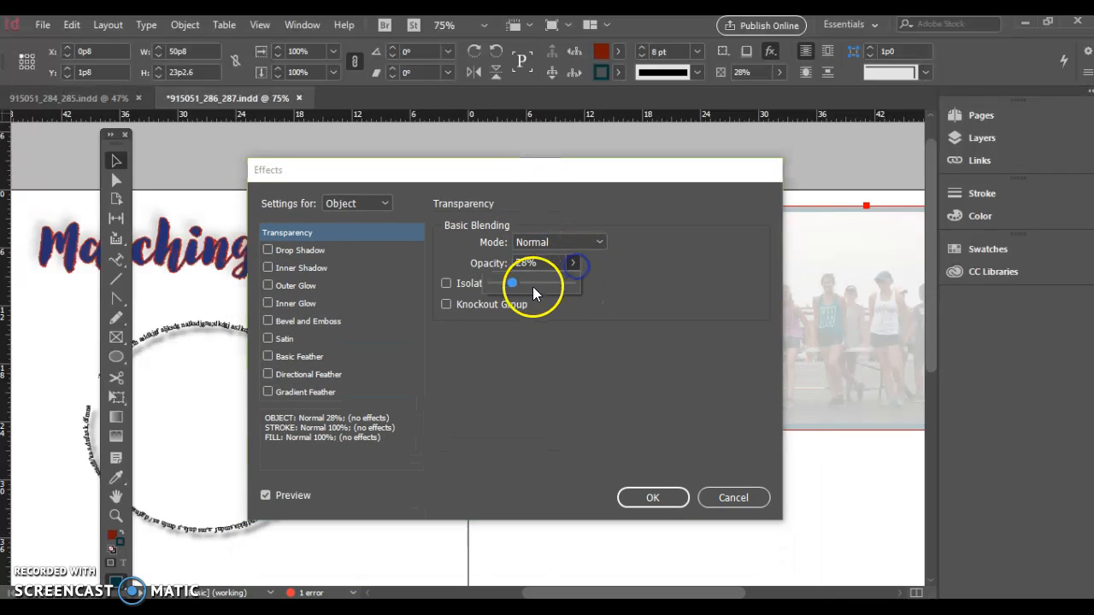
pyautogui.moveTo(511, 278); pyautogui.dragTo(576, 288)
pyautogui.moveTo(557, 165); pyautogui.dragTo(358, 158)
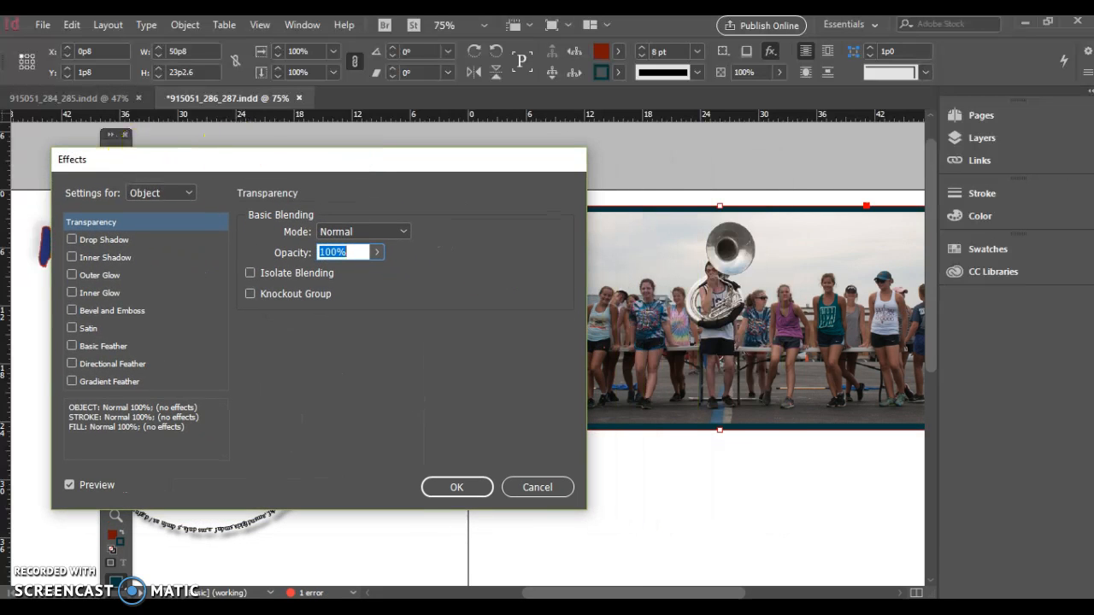
# Apply a Basic Feather effect to the photo frame and set its stroke to None
pyautogui.click(75, 345)
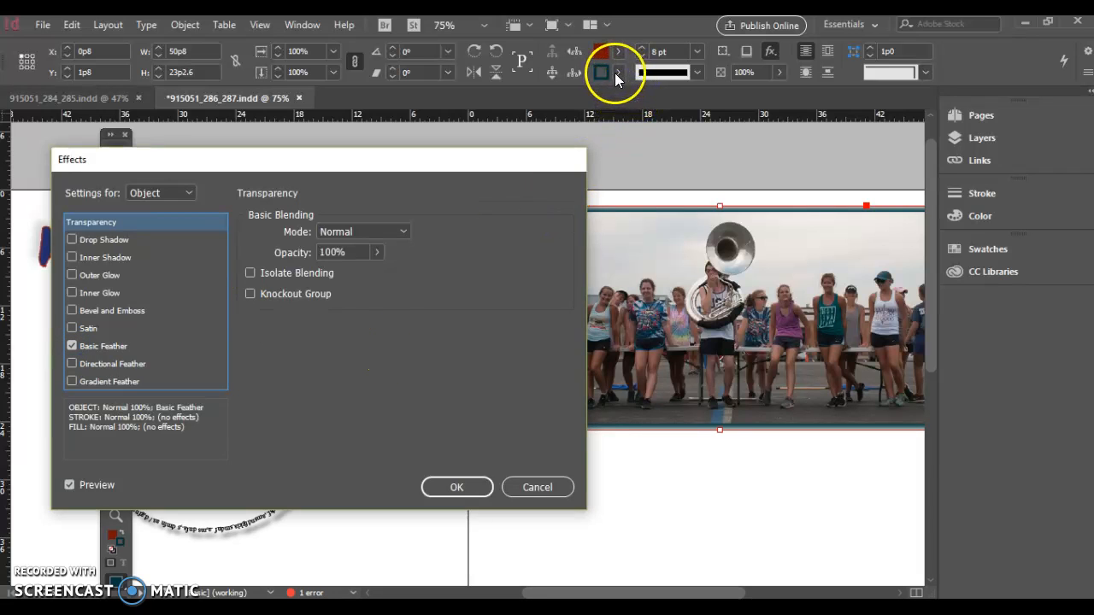
pyautogui.click(470, 482)
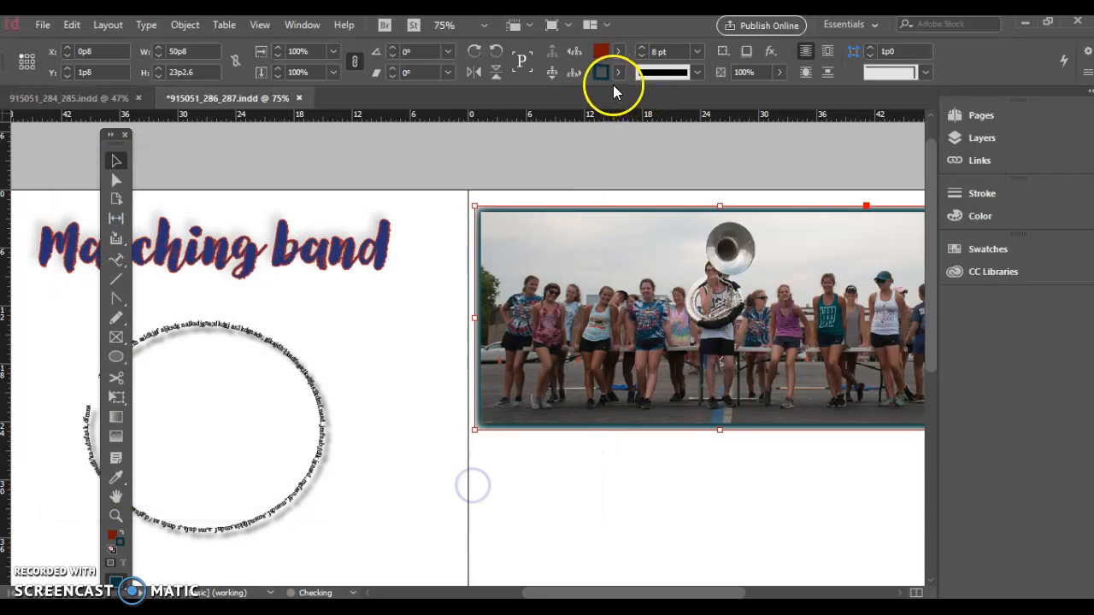
pyautogui.click(618, 73)
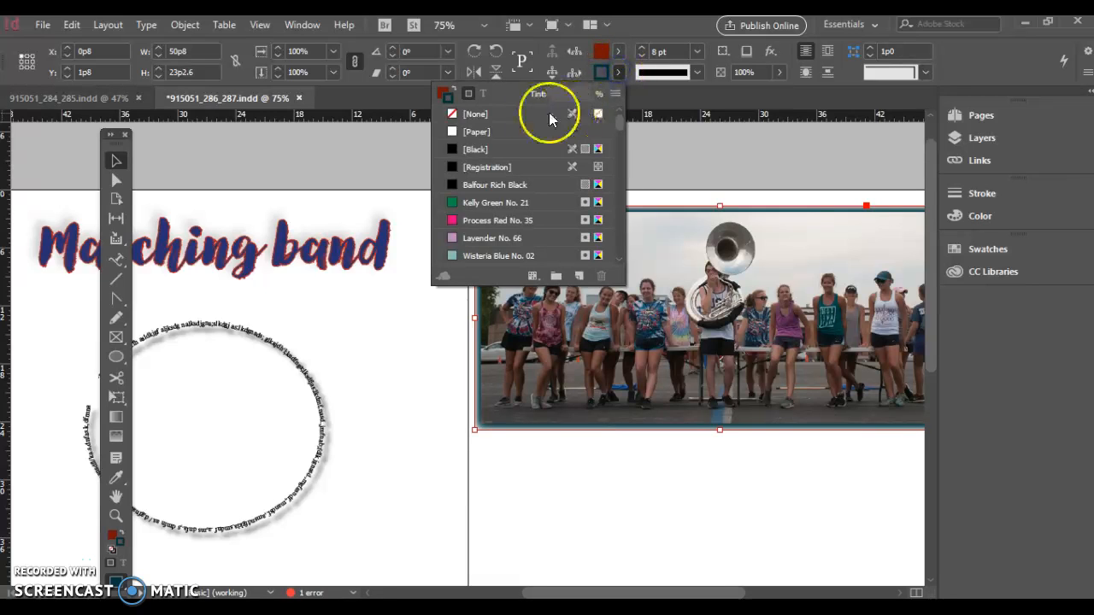
pyautogui.click(520, 114)
pyautogui.click(658, 493)
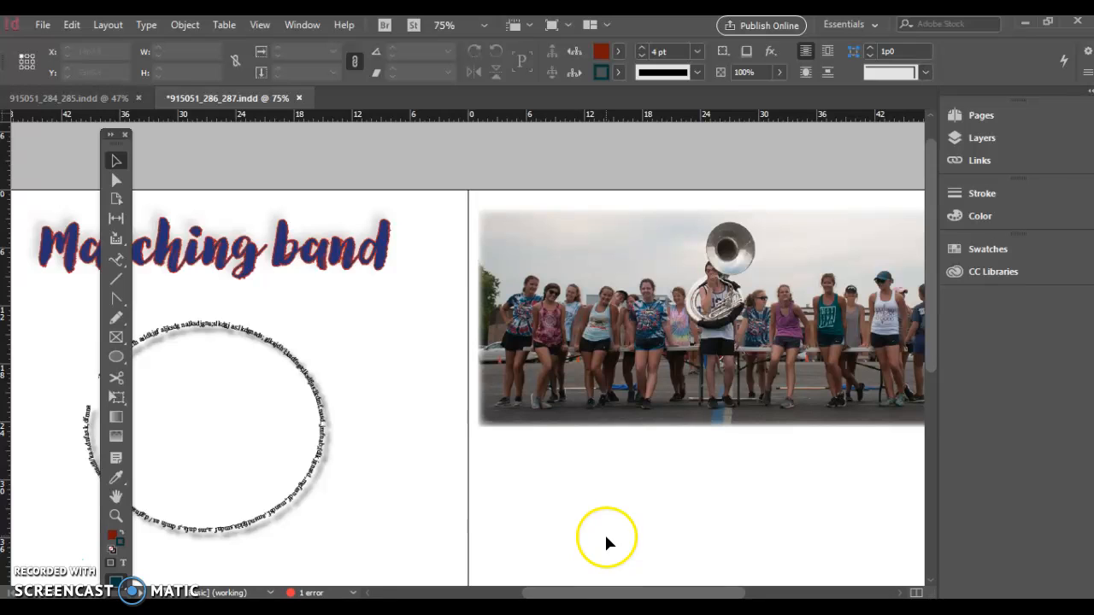
# Try widening the Basic Feather to 1p8 while no object is selected
pyautogui.moveTo(590, 594); pyautogui.dragTo(628, 593)
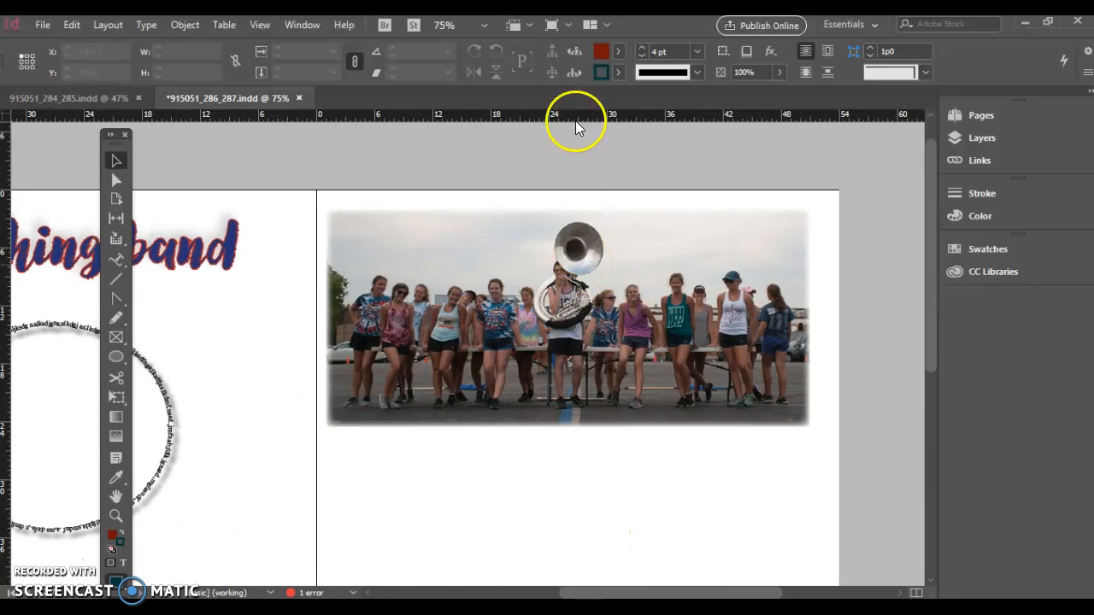
pyautogui.click(769, 51)
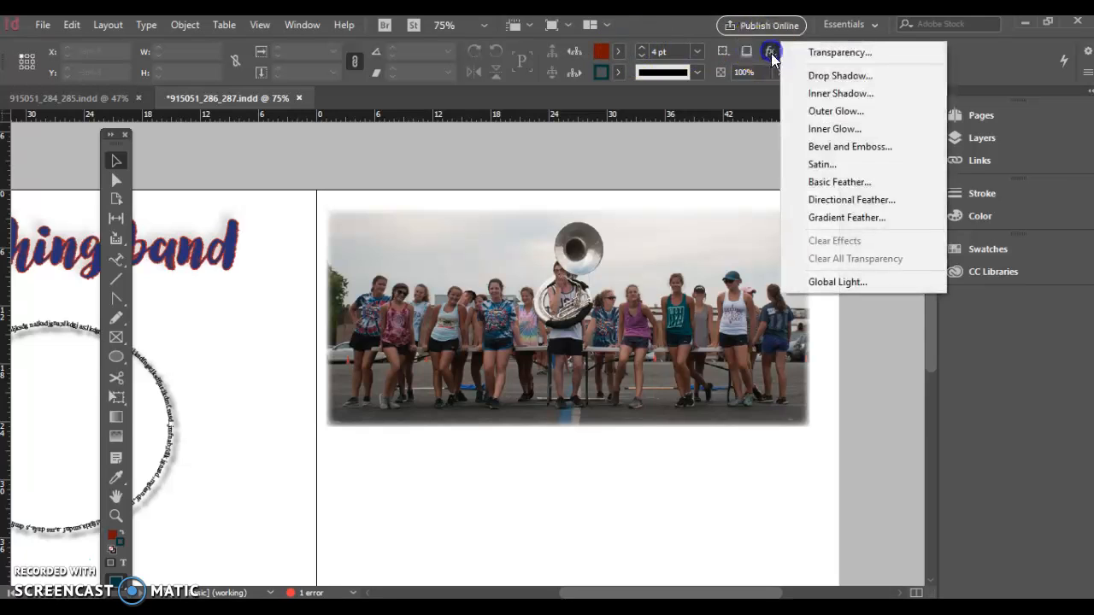
pyautogui.click(838, 180)
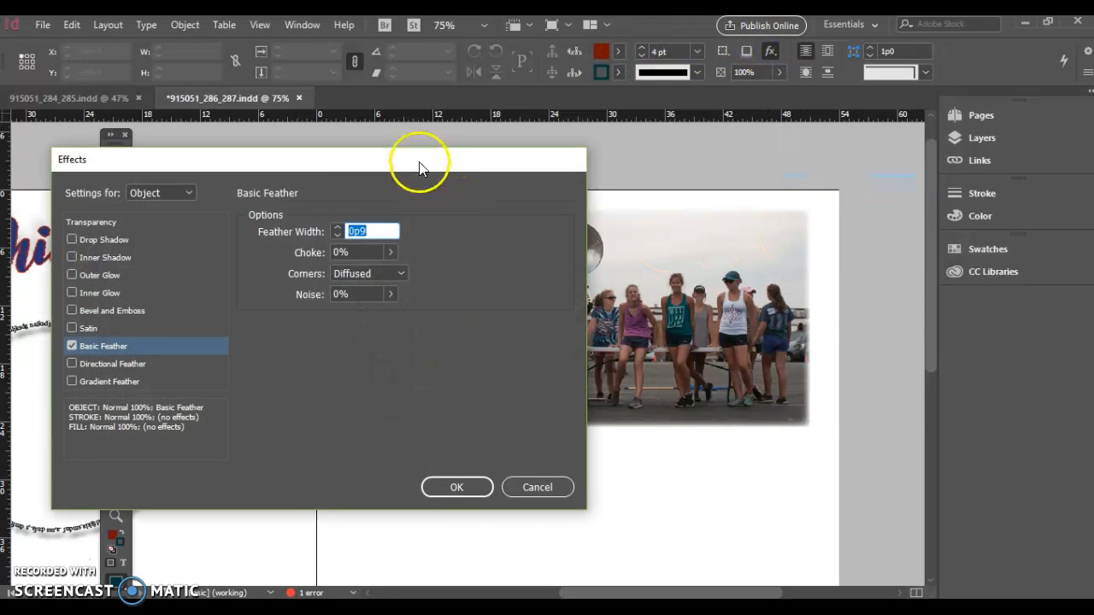
pyautogui.moveTo(403, 166); pyautogui.dragTo(610, 374)
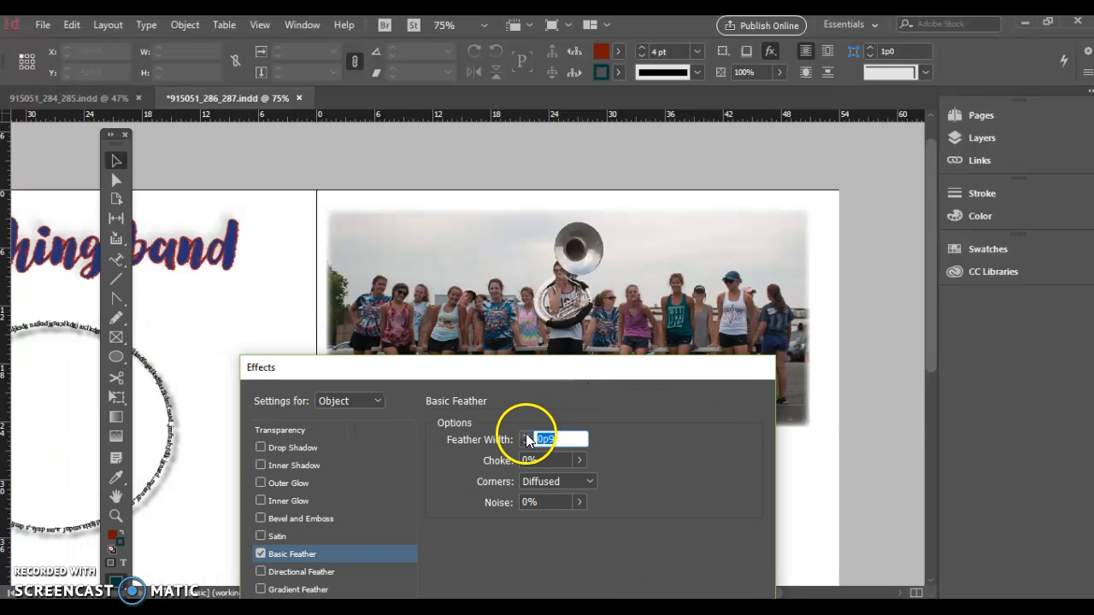
pyautogui.click(526, 435)
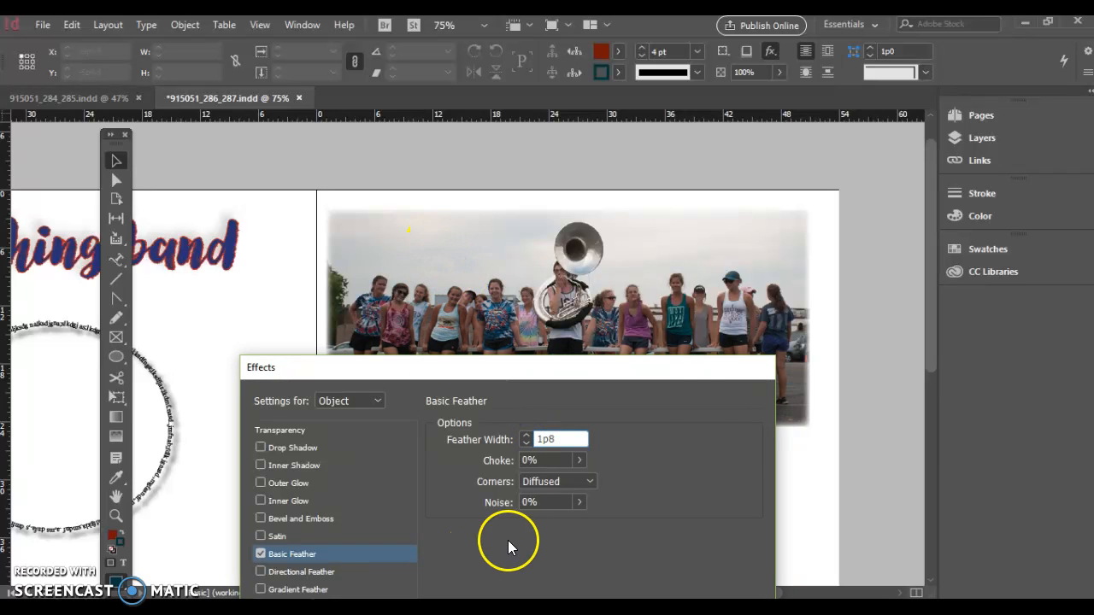
pyautogui.moveTo(659, 371); pyautogui.dragTo(624, 168)
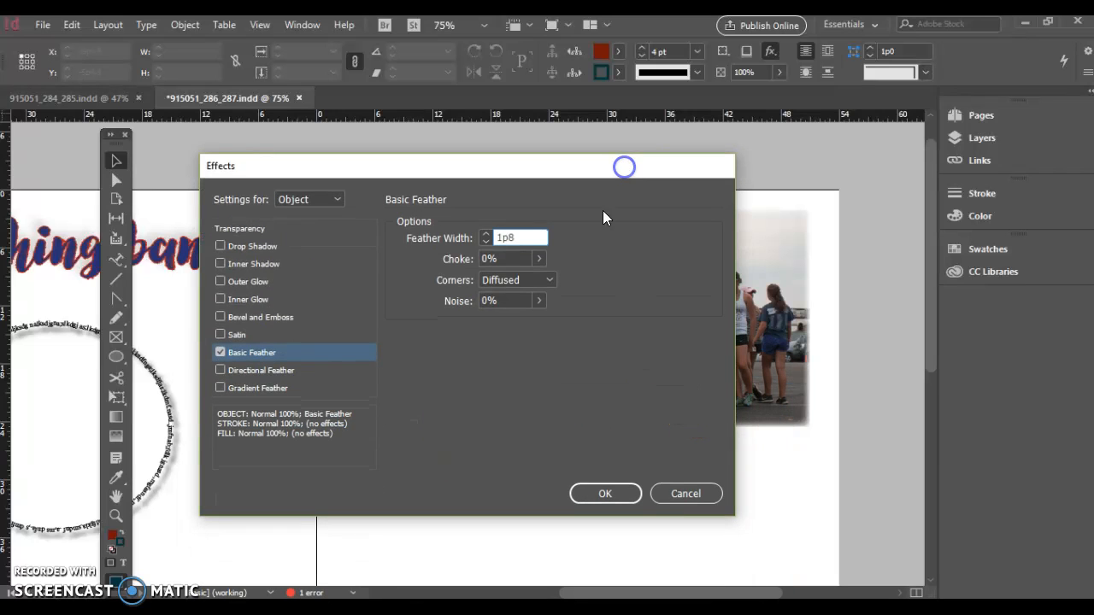
pyautogui.click(604, 494)
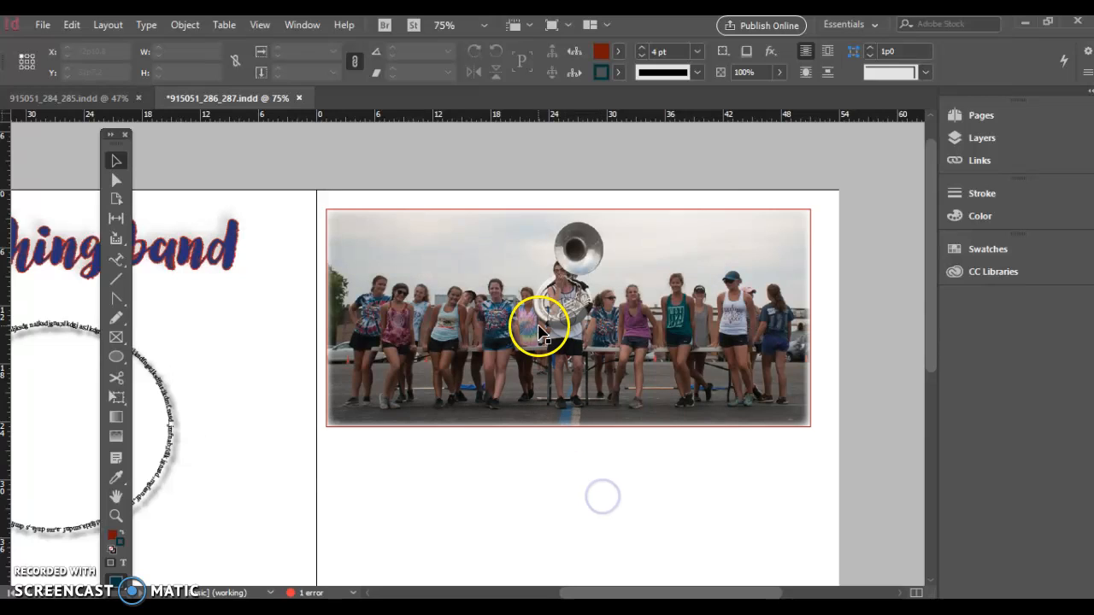
# Increase the photo frame's Basic Feather width to 2p5
pyautogui.click(446, 241)
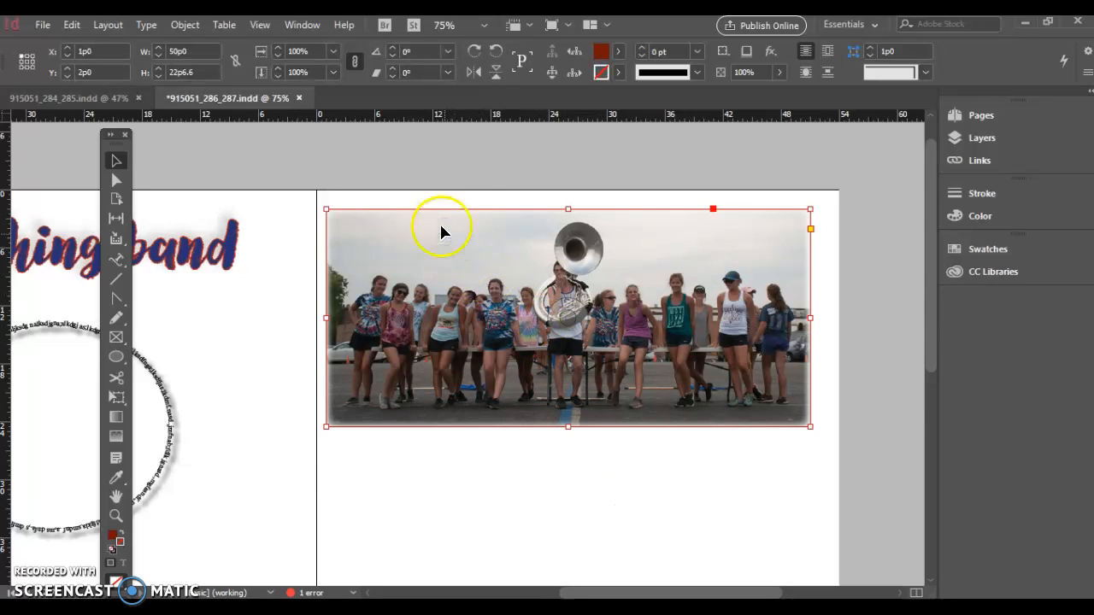
pyautogui.click(769, 51)
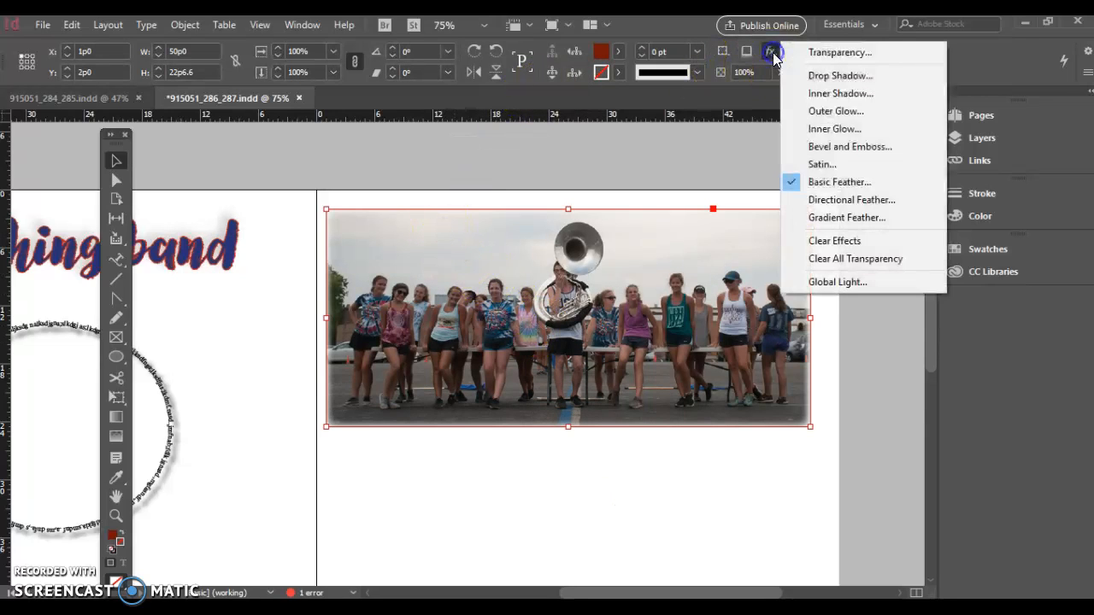
pyautogui.click(814, 182)
pyautogui.moveTo(477, 170); pyautogui.dragTo(276, 345)
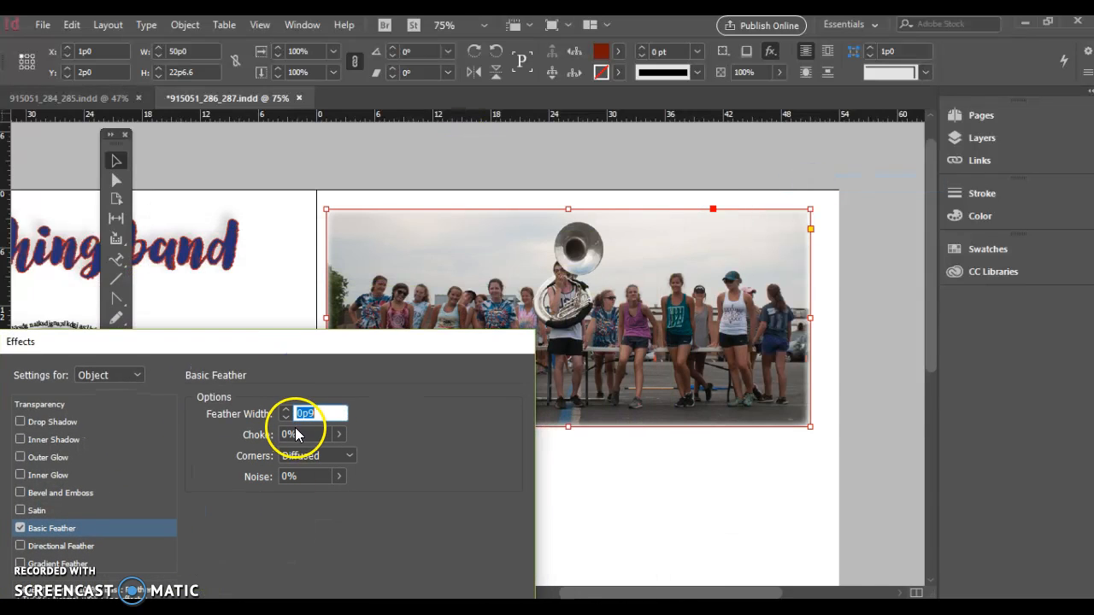
pyautogui.click(285, 409)
pyautogui.click(285, 409)
pyautogui.click(285, 409)
pyautogui.click(285, 410)
pyautogui.click(285, 409)
pyautogui.click(285, 409)
pyautogui.click(285, 409)
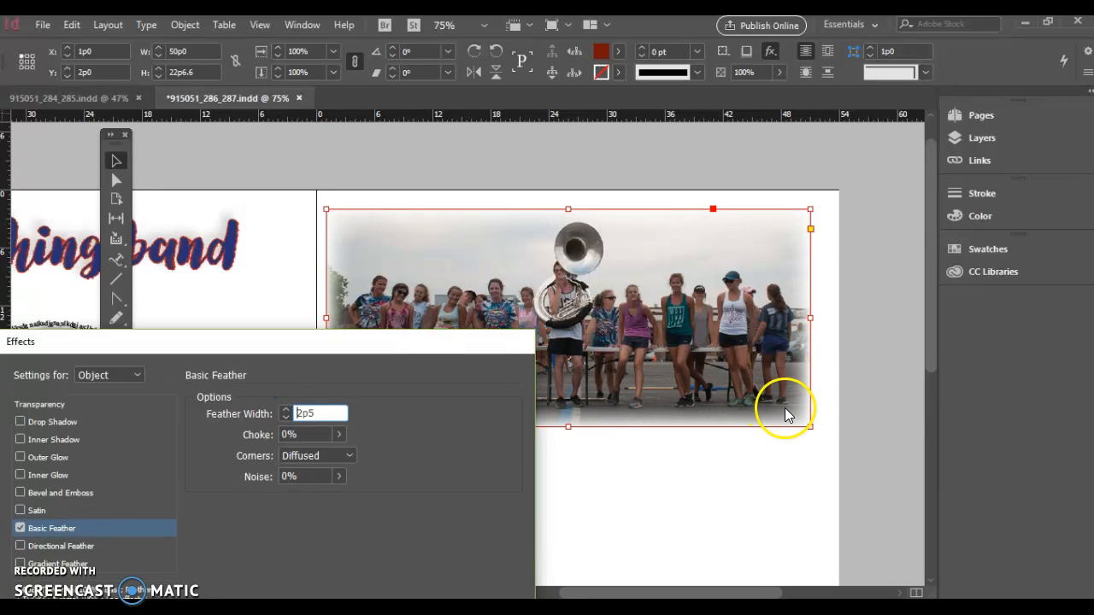
pyautogui.moveTo(402, 352); pyautogui.dragTo(436, 143)
pyautogui.click(438, 461)
pyautogui.click(627, 584)
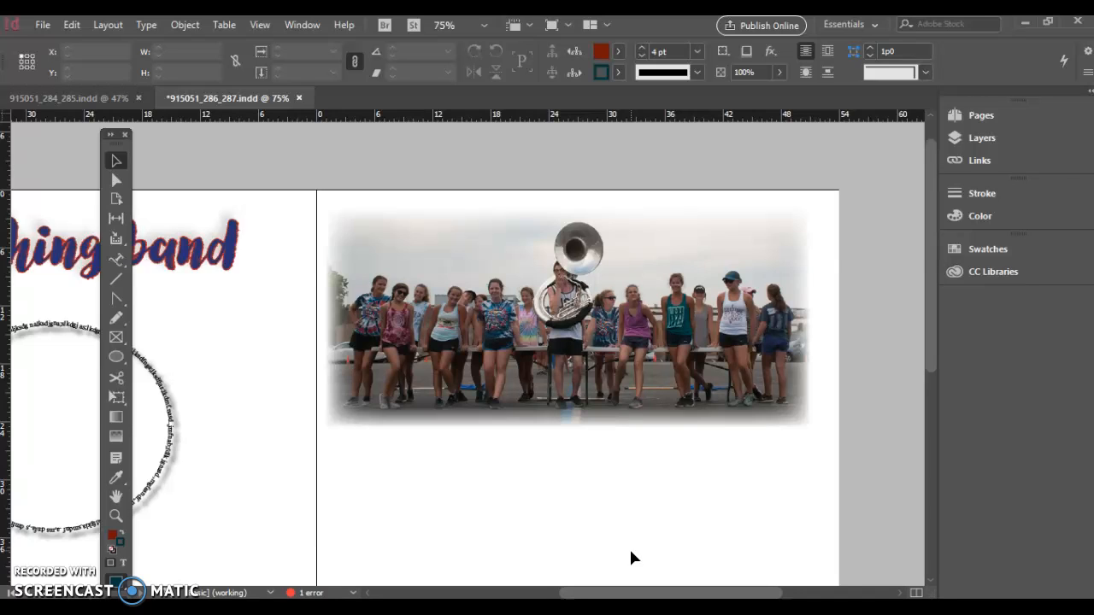
# Lower the photo frame's opacity to 36%
pyautogui.click(721, 288)
pyautogui.click(738, 130)
pyautogui.click(788, 66)
pyautogui.click(781, 73)
pyautogui.moveTo(782, 93); pyautogui.dragTo(729, 94)
pyautogui.click(682, 291)
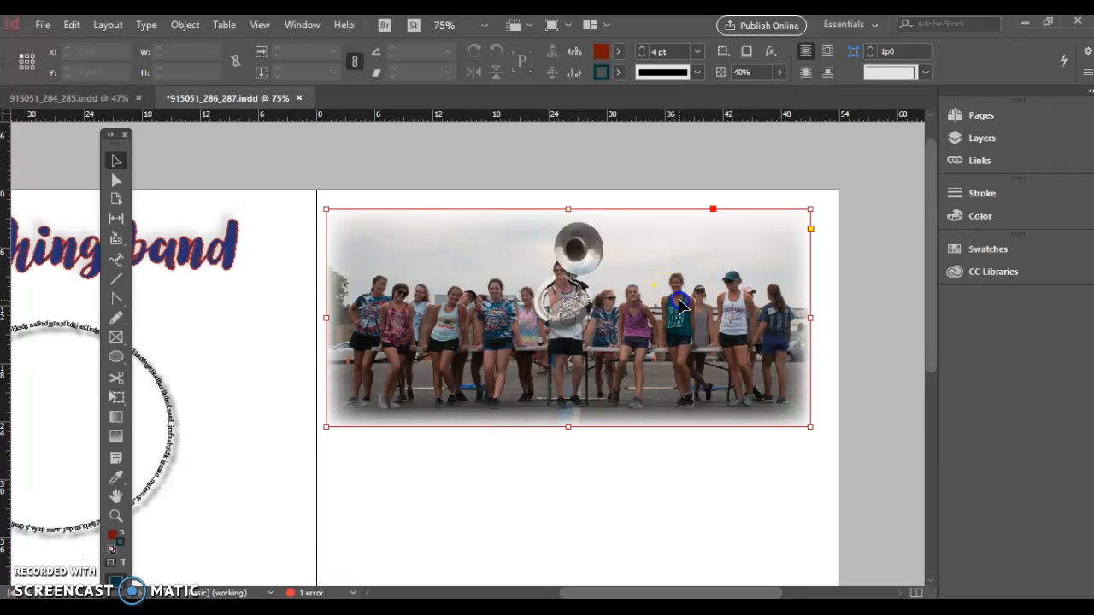
pyautogui.click(780, 72)
pyautogui.moveTo(779, 93); pyautogui.dragTo(726, 99)
pyautogui.click(730, 155)
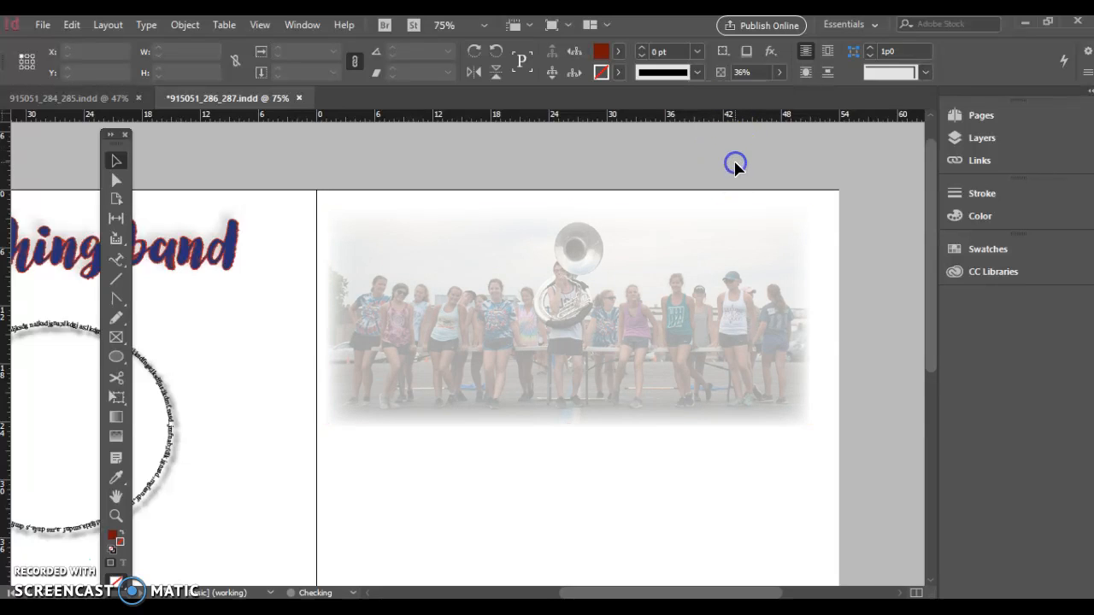